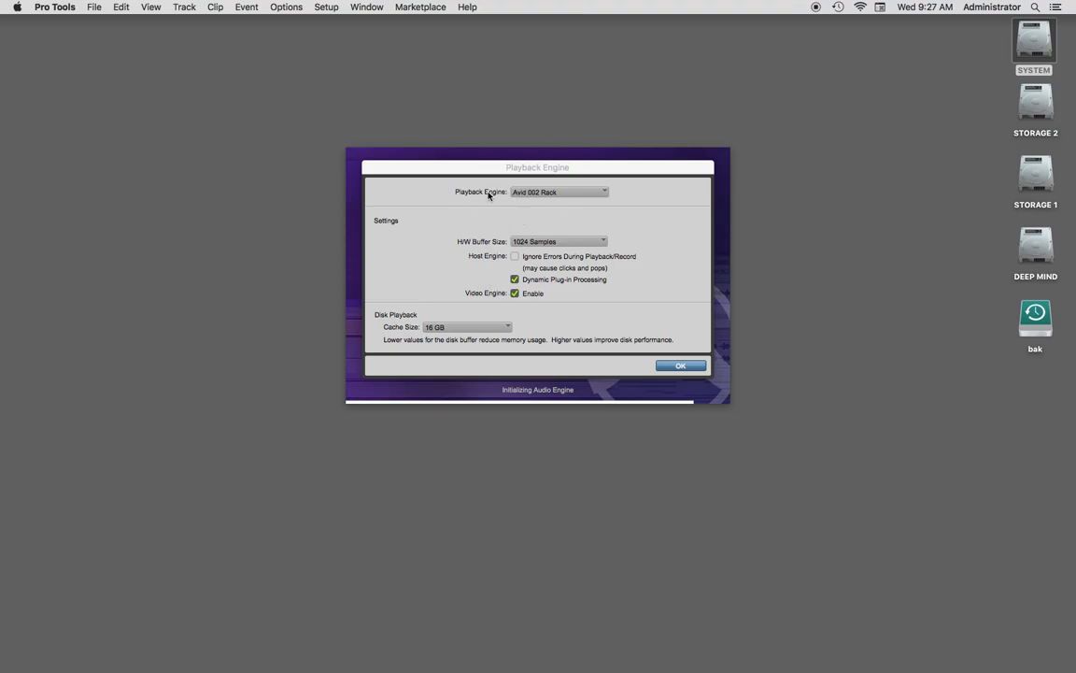
Set the playback engine to Pro Tools Aggregate I/O, confirm it, and dismiss the Dashboard without opening a session.
click(546, 193)
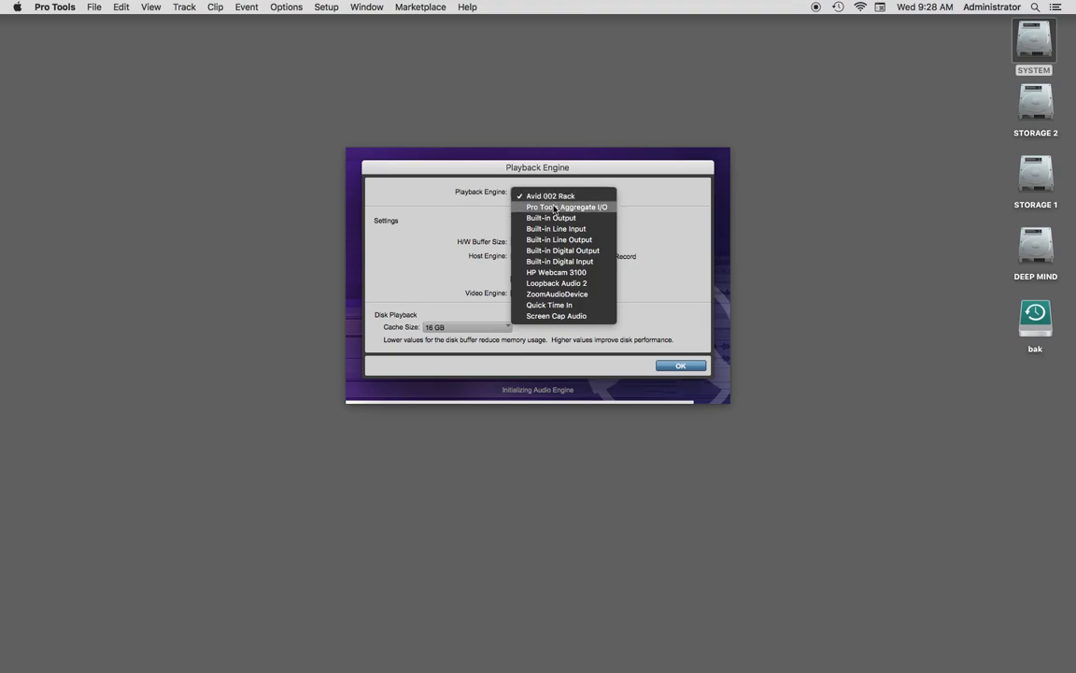
click(561, 207)
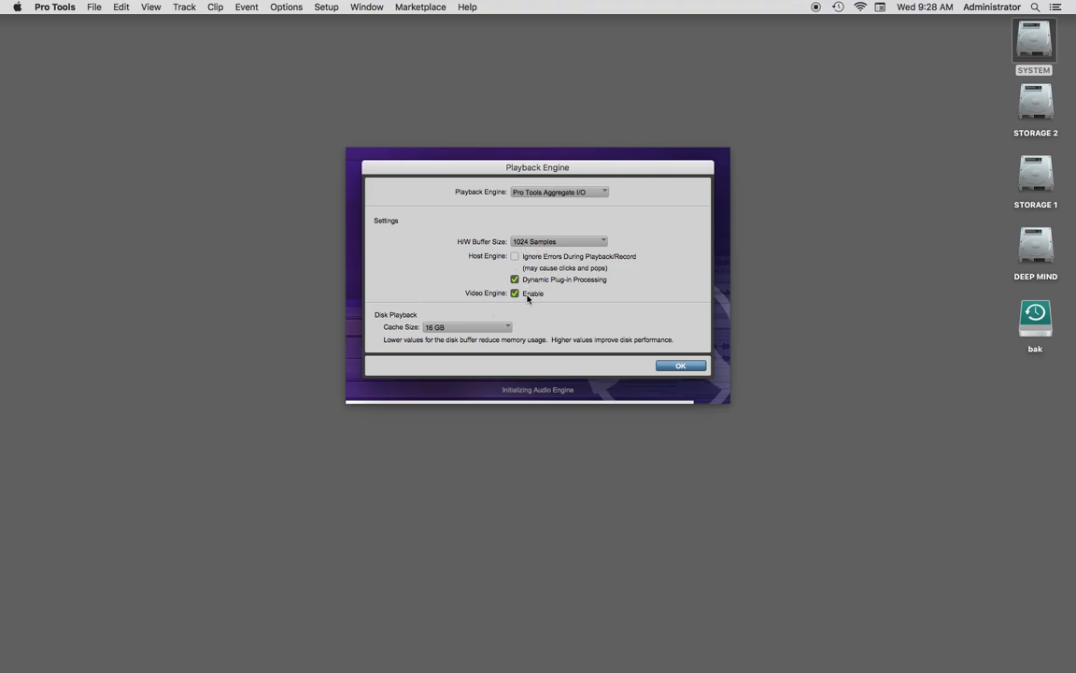
click(681, 366)
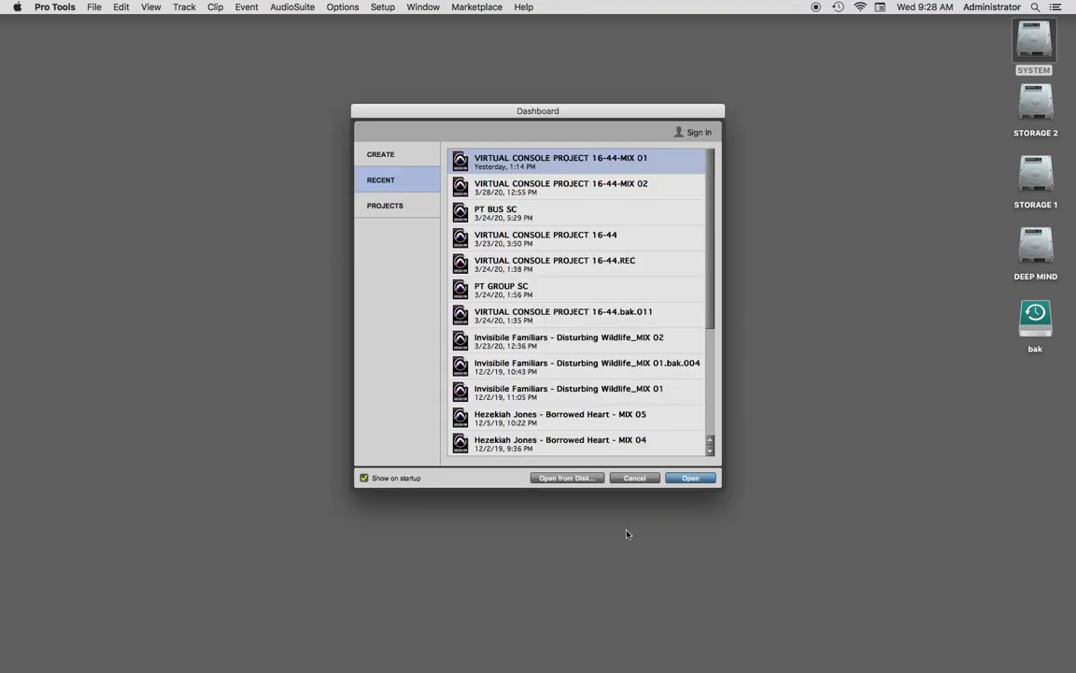
click(634, 478)
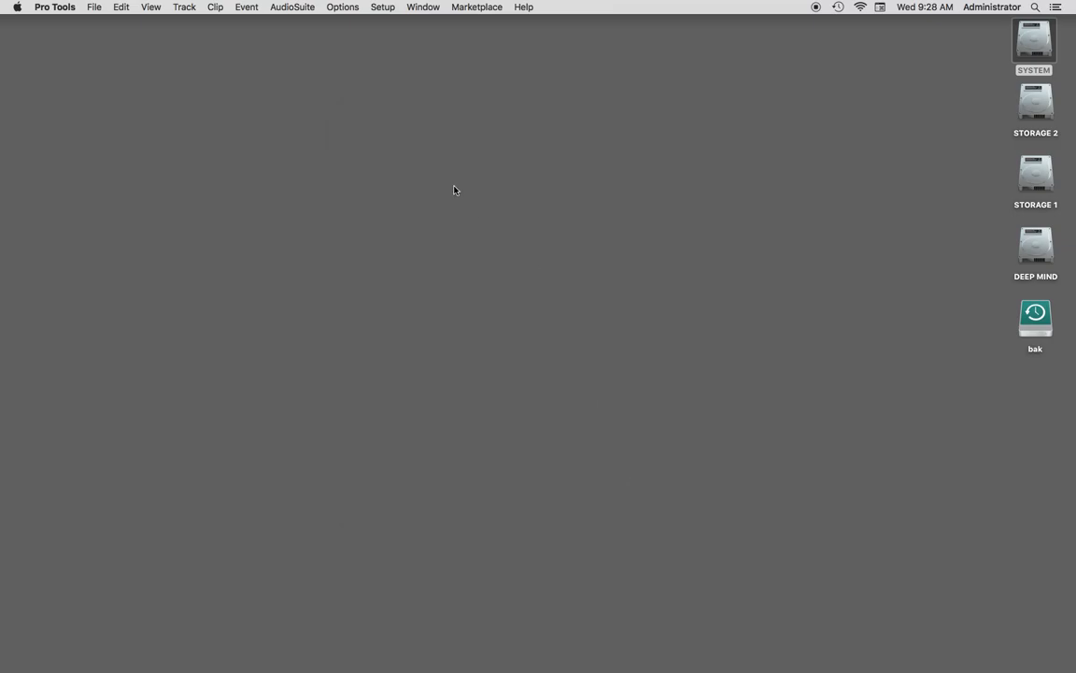
Open the I/O Setup and examine the input and output paths of the Pro Tools Aggregate I/O.
click(382, 8)
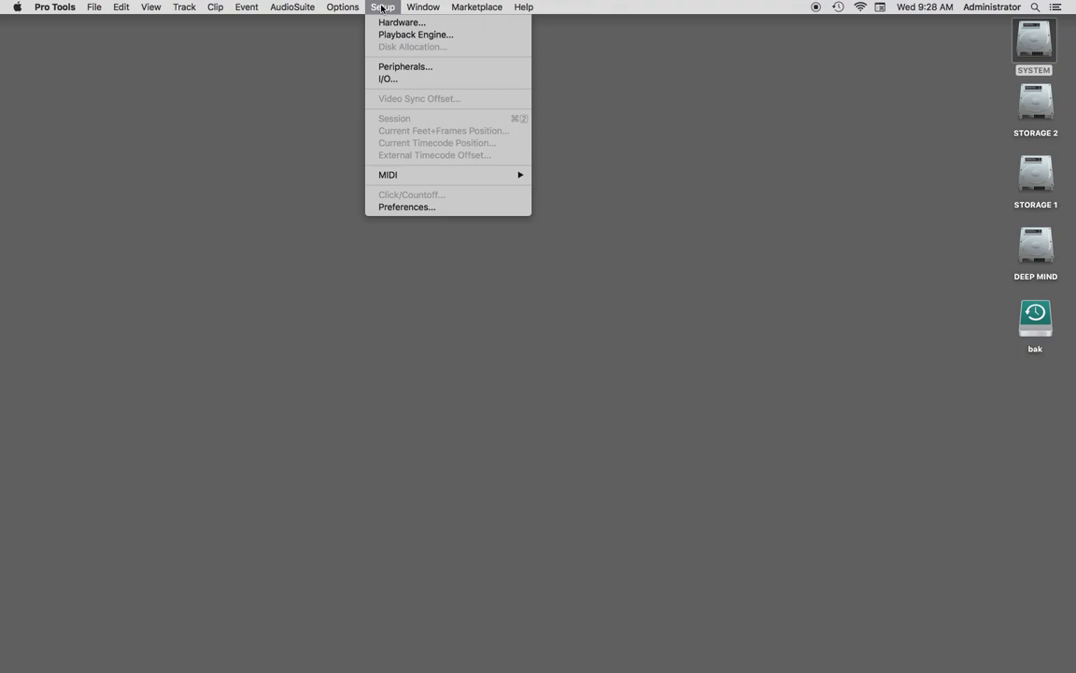
click(386, 80)
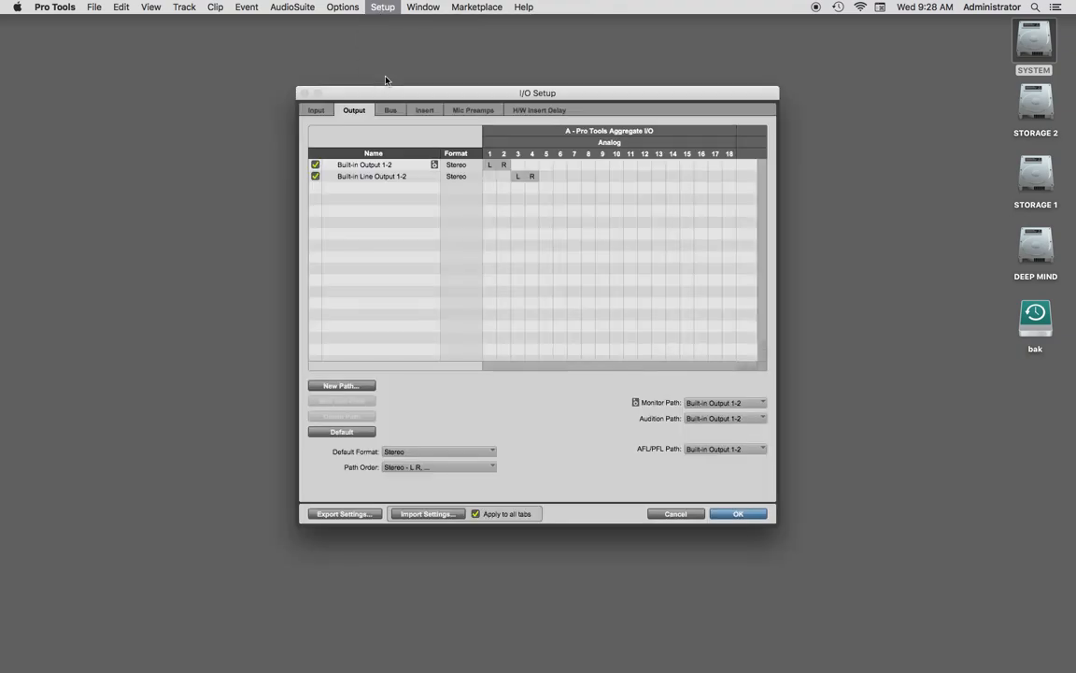
click(316, 110)
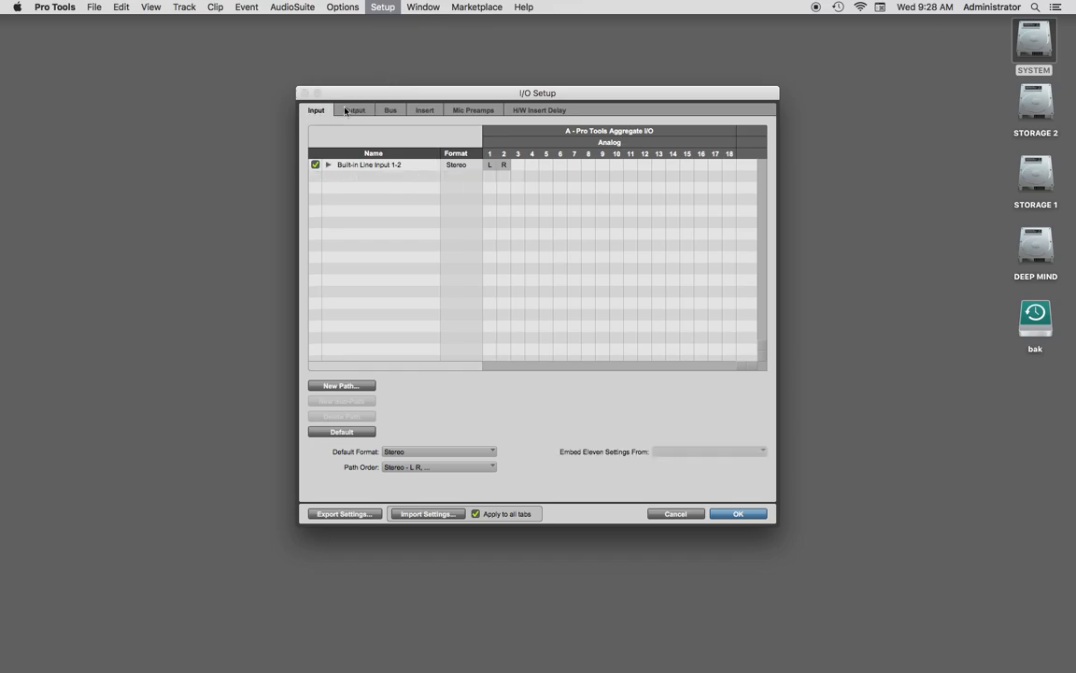
mouse_move(424, 91)
mouse_down()
mouse_move(404, 82)
mouse_move(413, 86)
mouse_up()
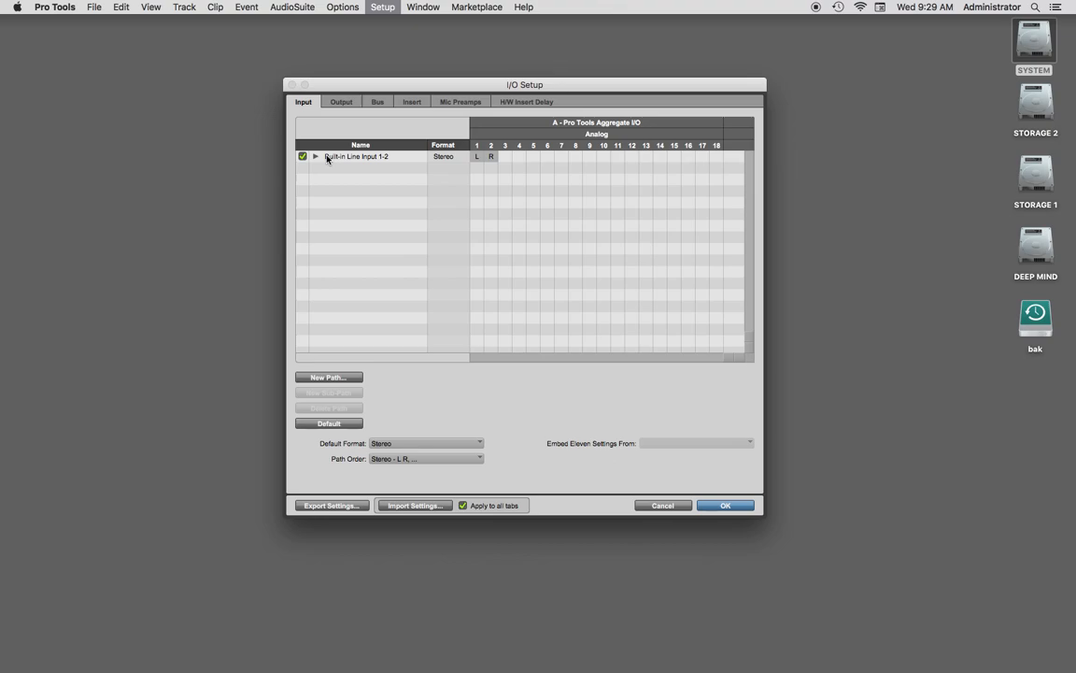
click(345, 106)
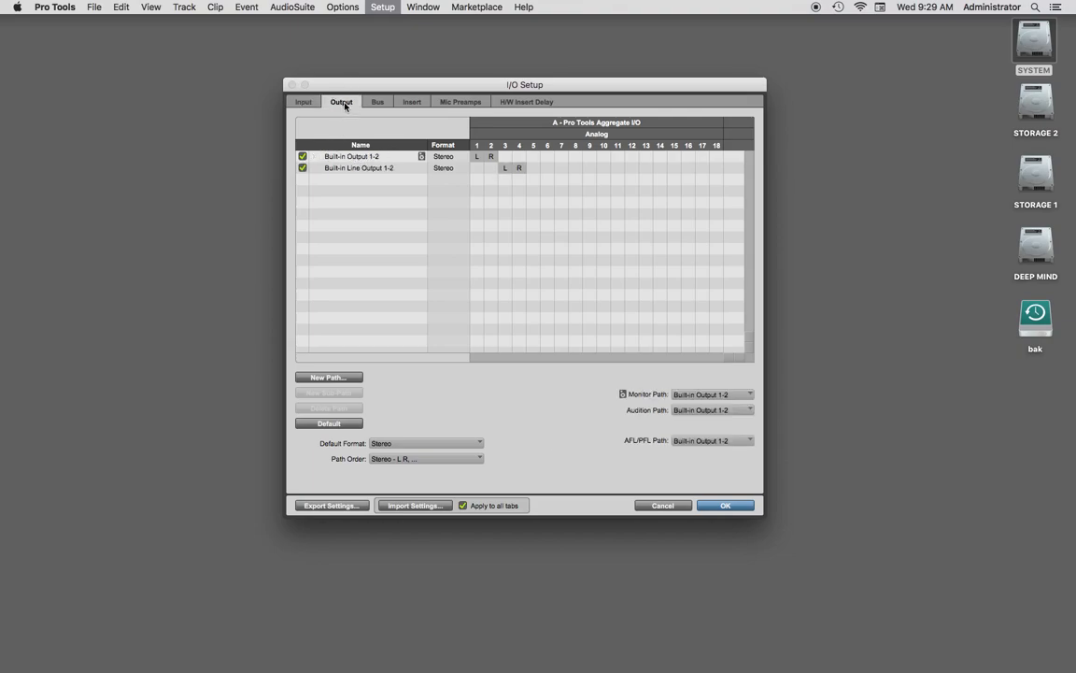
click(363, 158)
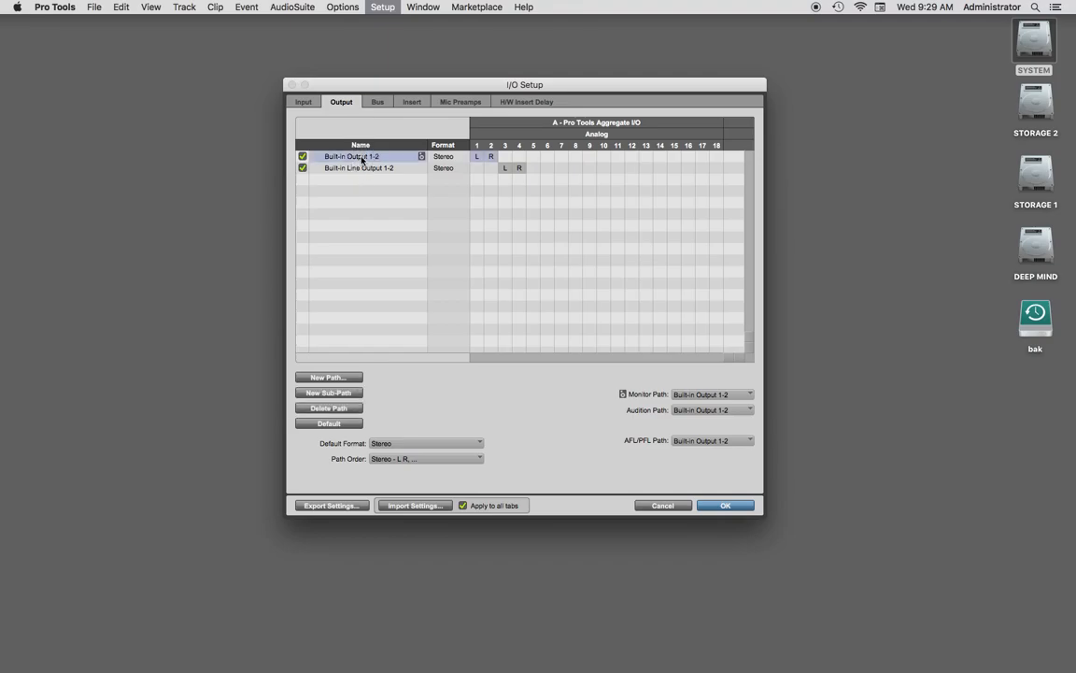
click(365, 169)
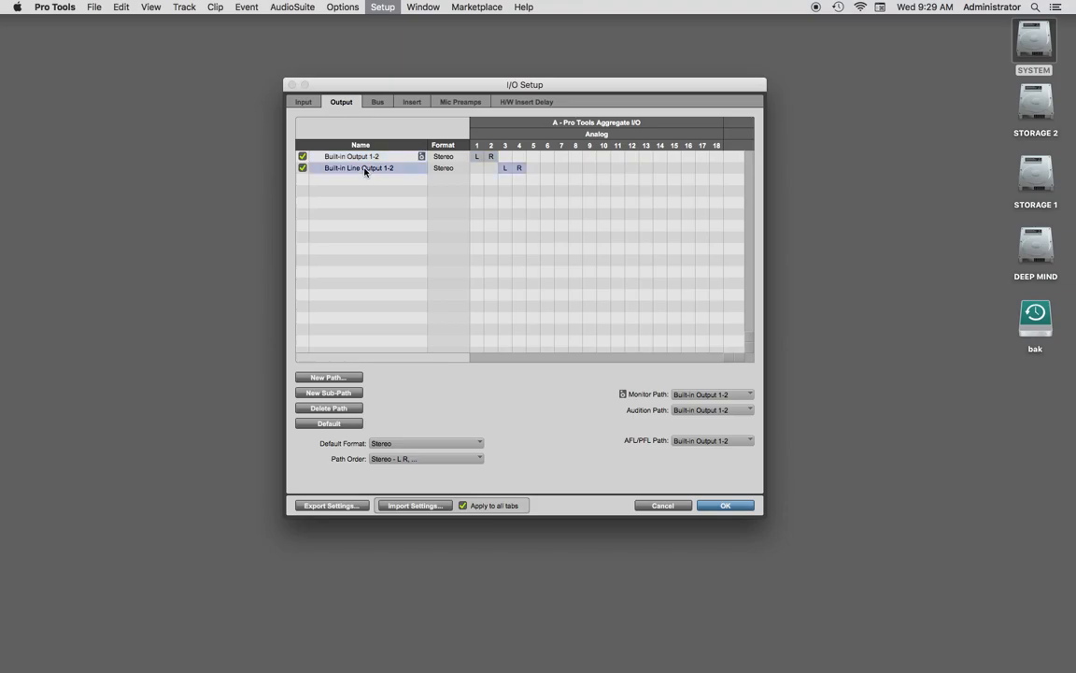
click(305, 102)
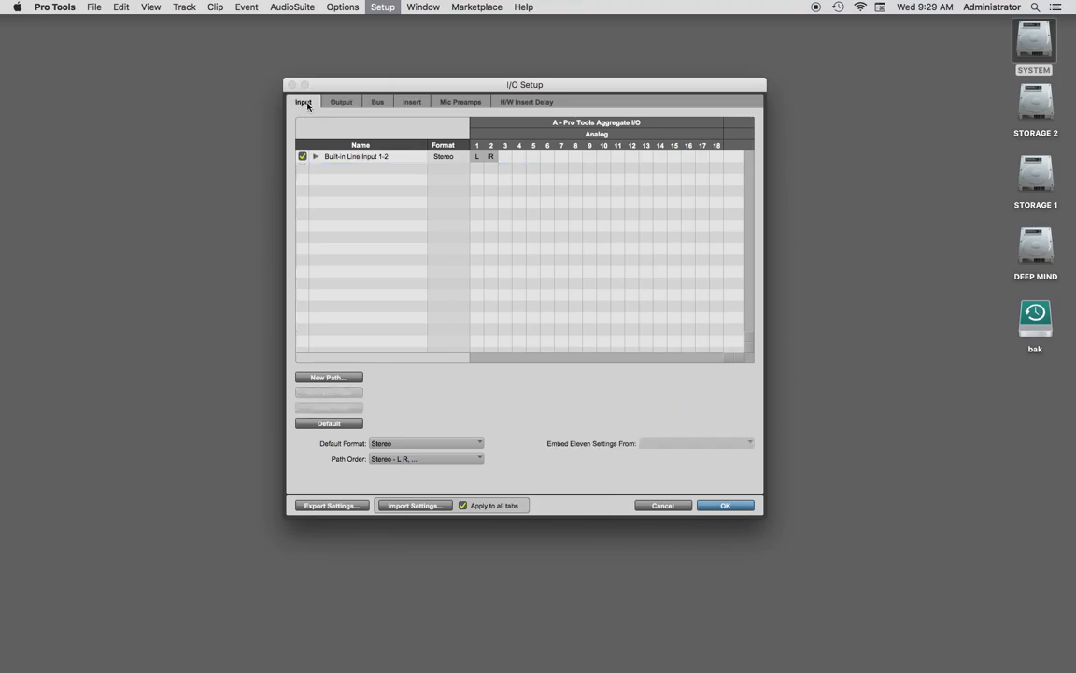
click(361, 158)
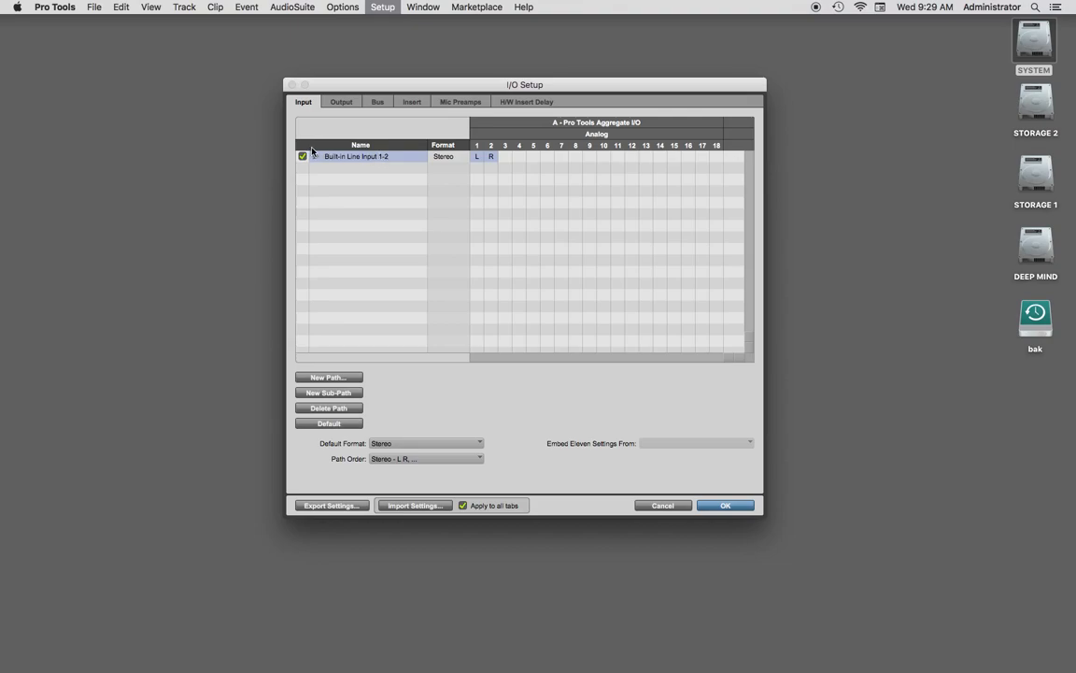
Rename the Built-in Output 1-2 output path as SPEAKER.
click(344, 105)
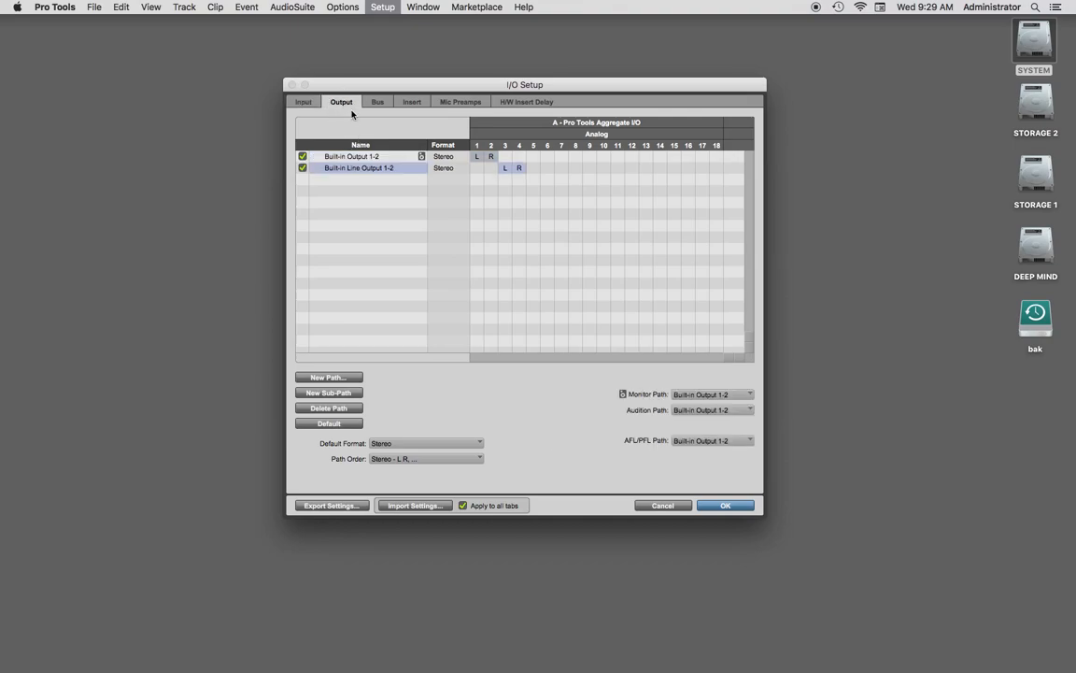
double_click(358, 157)
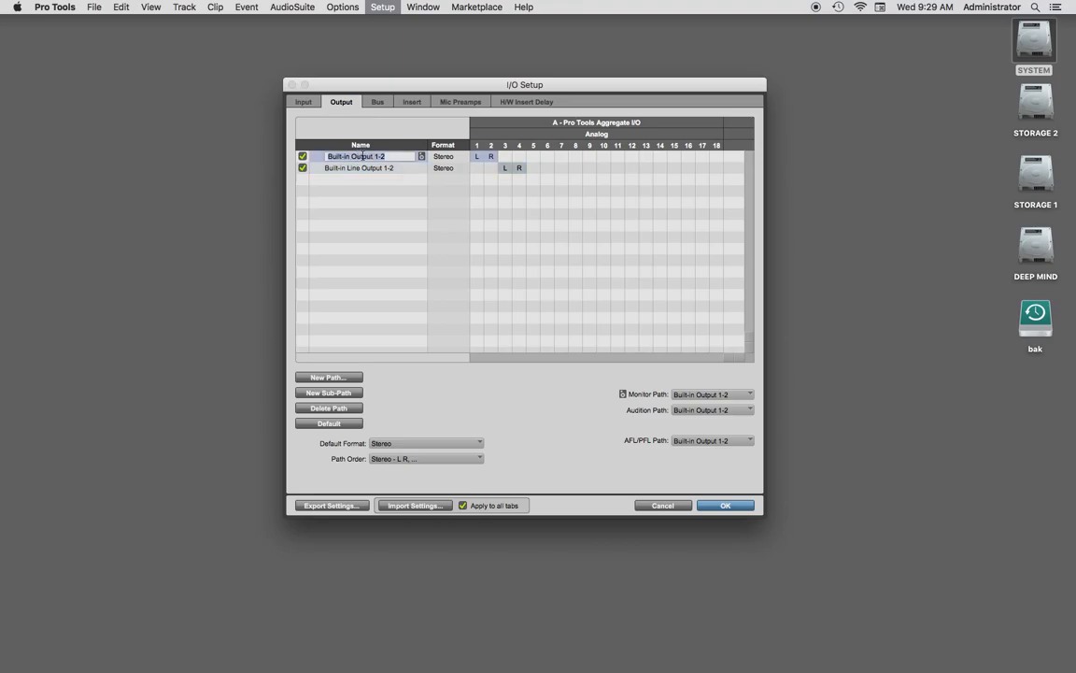
text(SPEAKER)
key(Return)
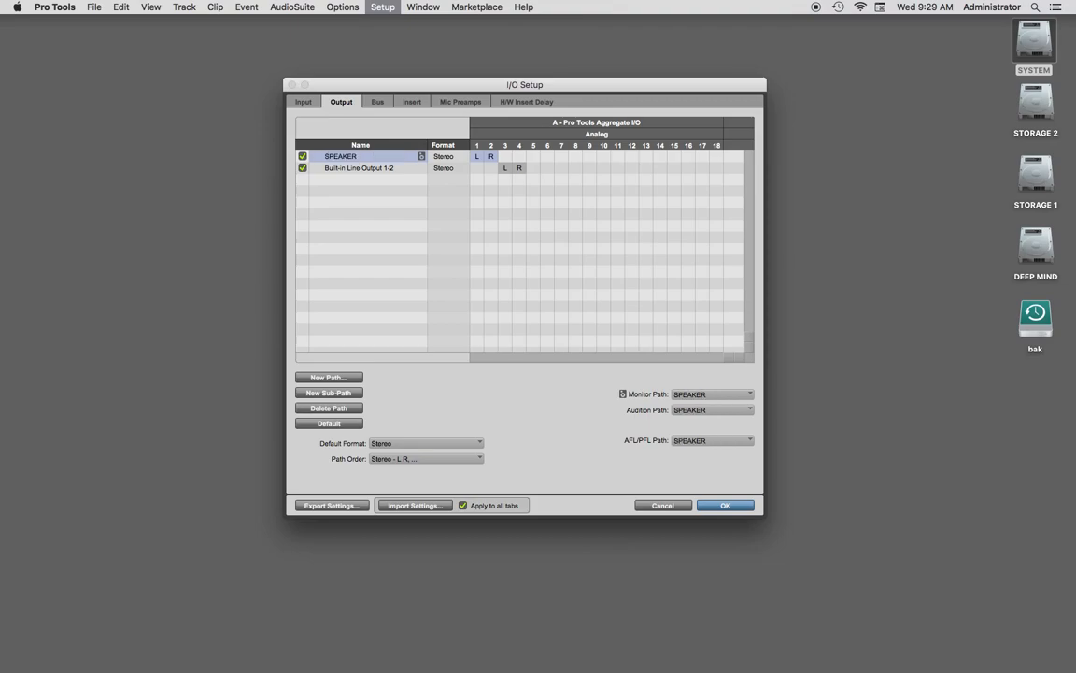
click(371, 168)
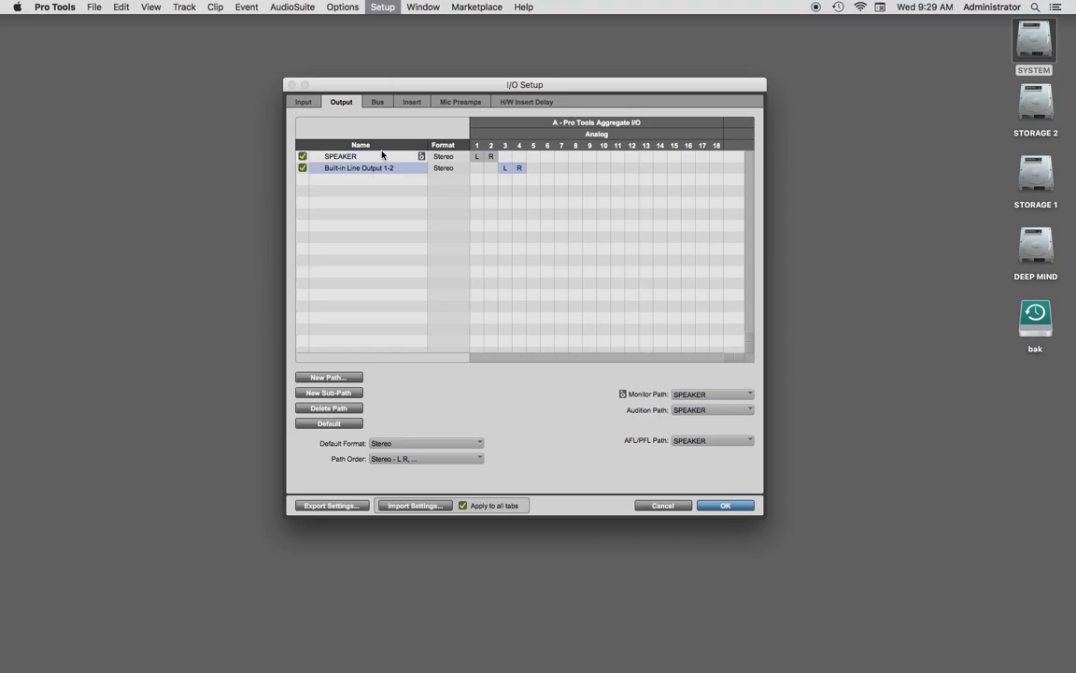
Review the bus list and its output mappings, comparing them with the input and output paths.
click(376, 103)
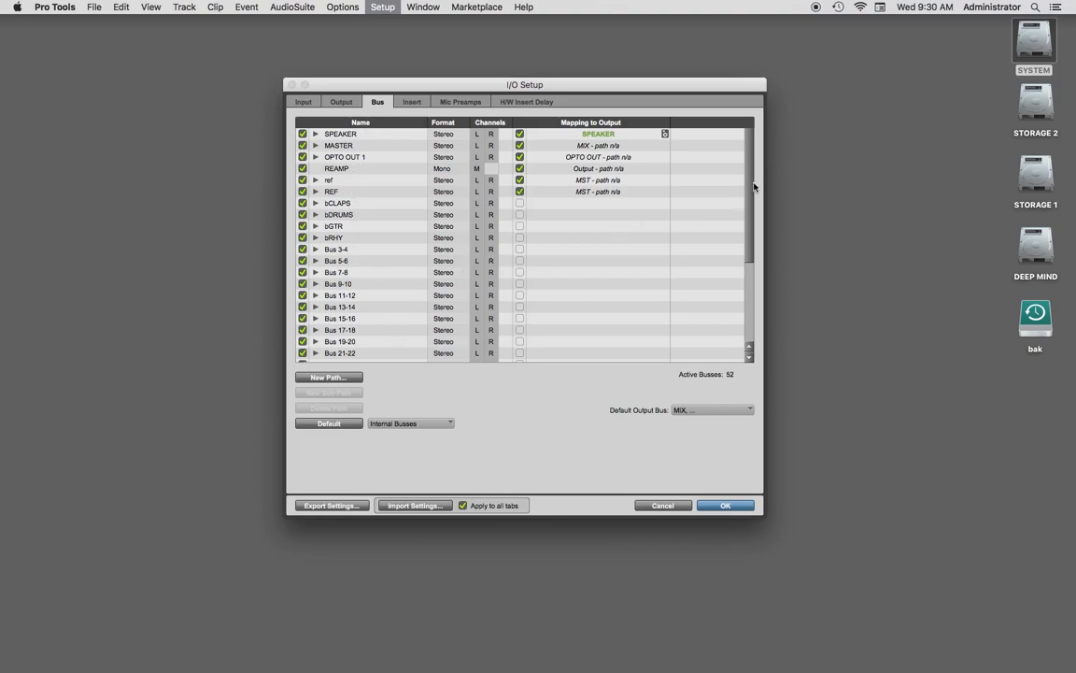
drag(754, 187, 755, 270)
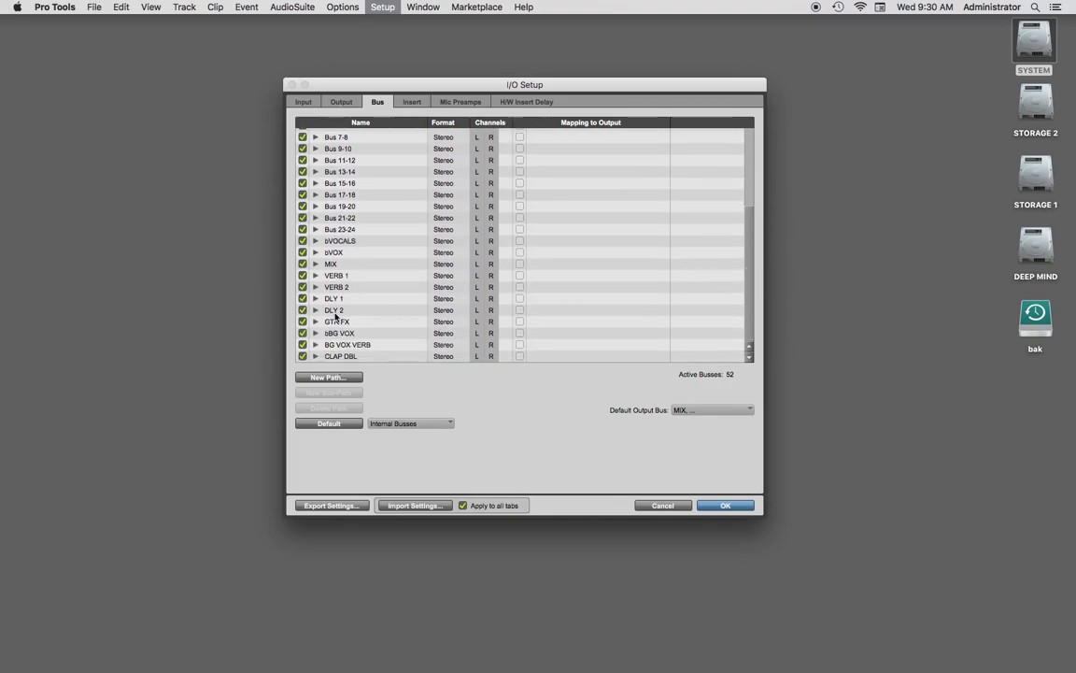
scroll(350, 267, up, 5)
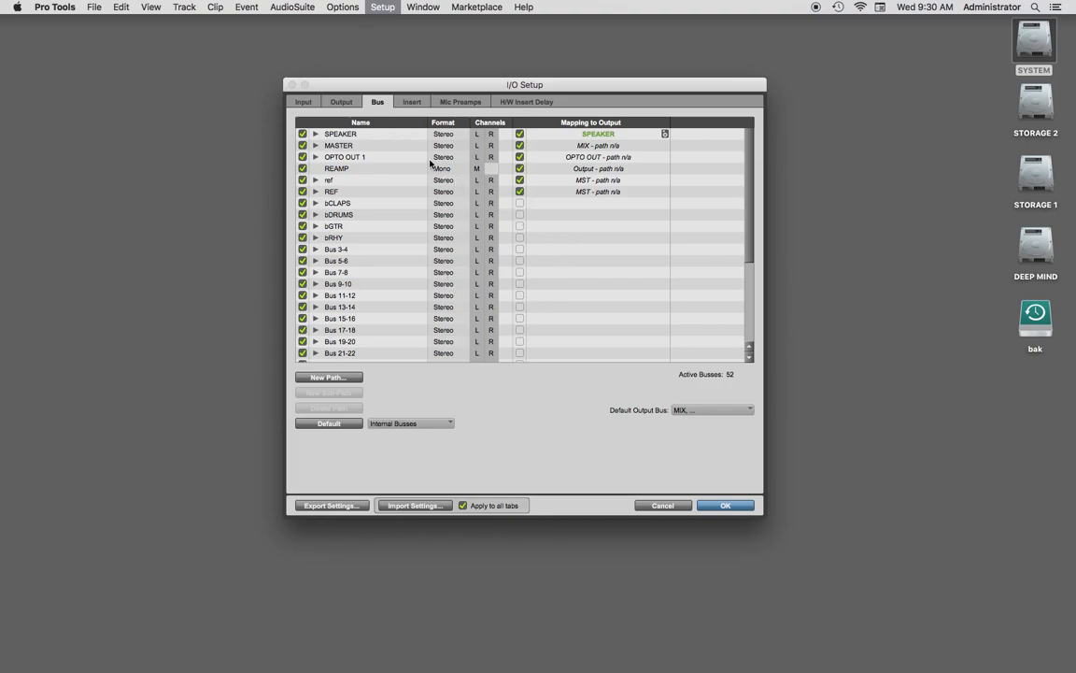
click(338, 102)
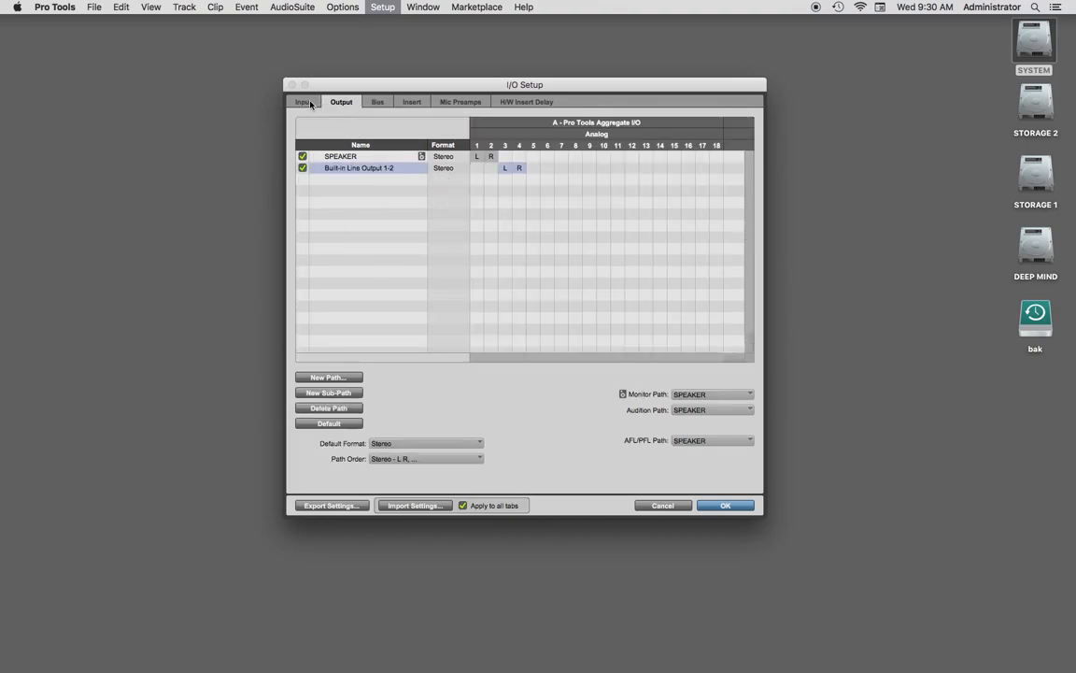
click(302, 101)
click(348, 102)
click(377, 103)
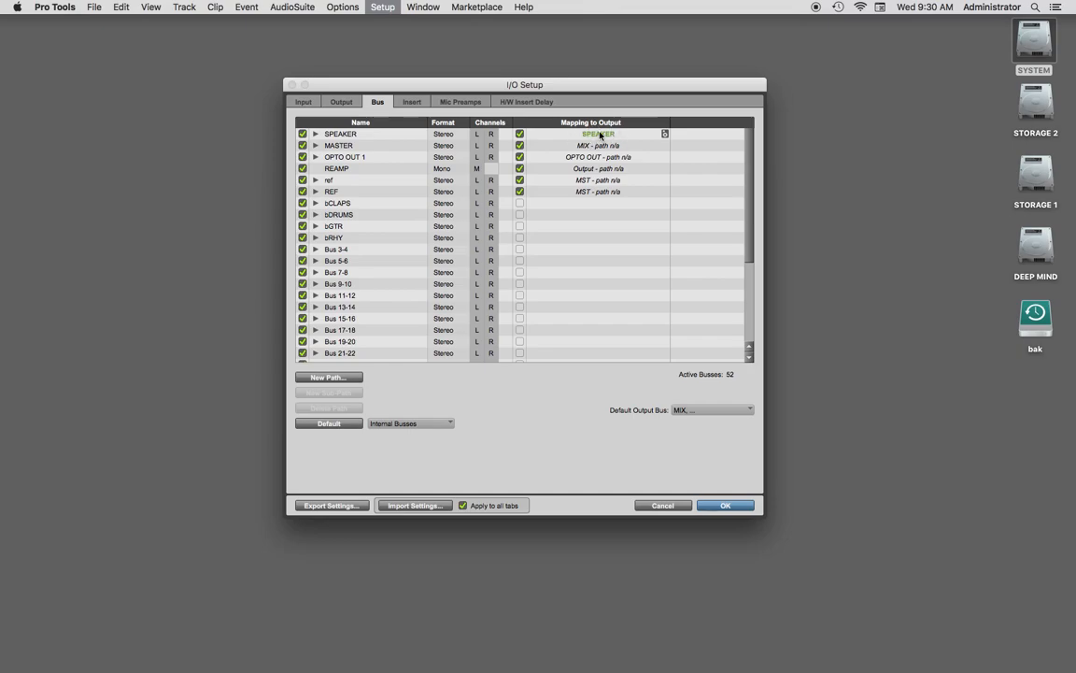
click(328, 133)
click(339, 104)
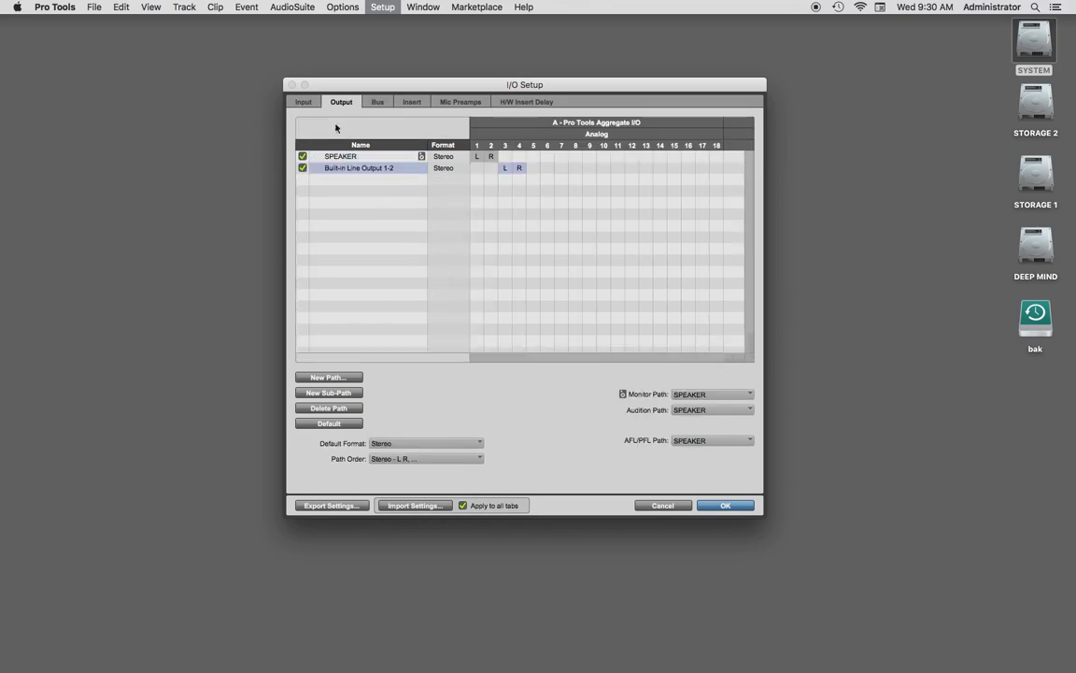
click(379, 103)
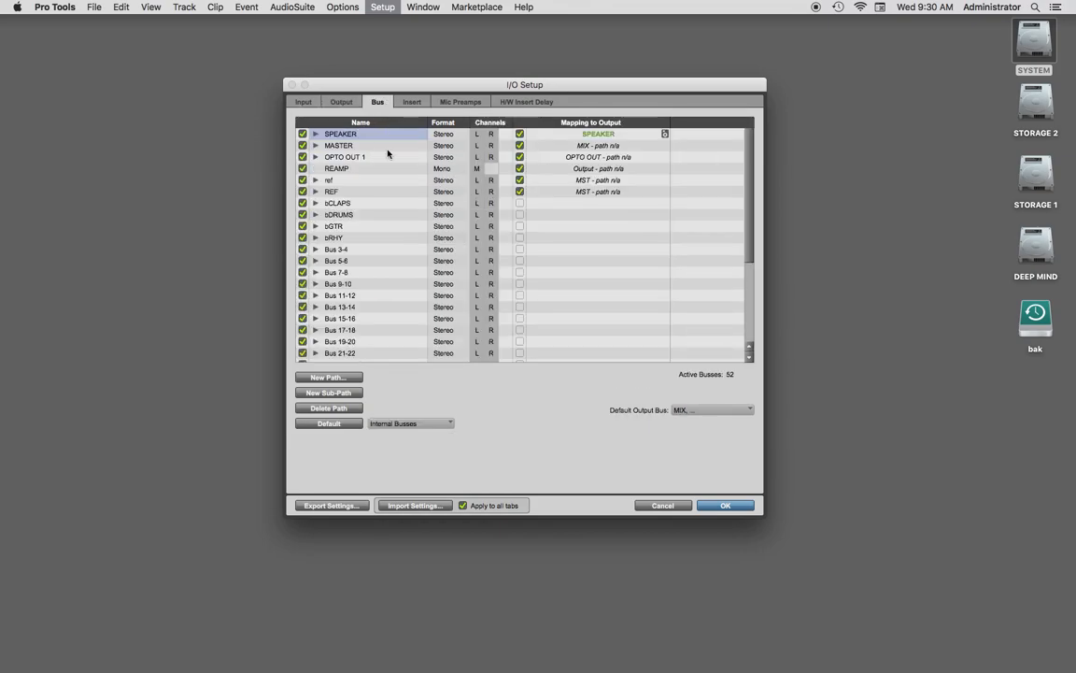
Map the MASTER bus to the SPEAKER (Stereo) output.
click(337, 146)
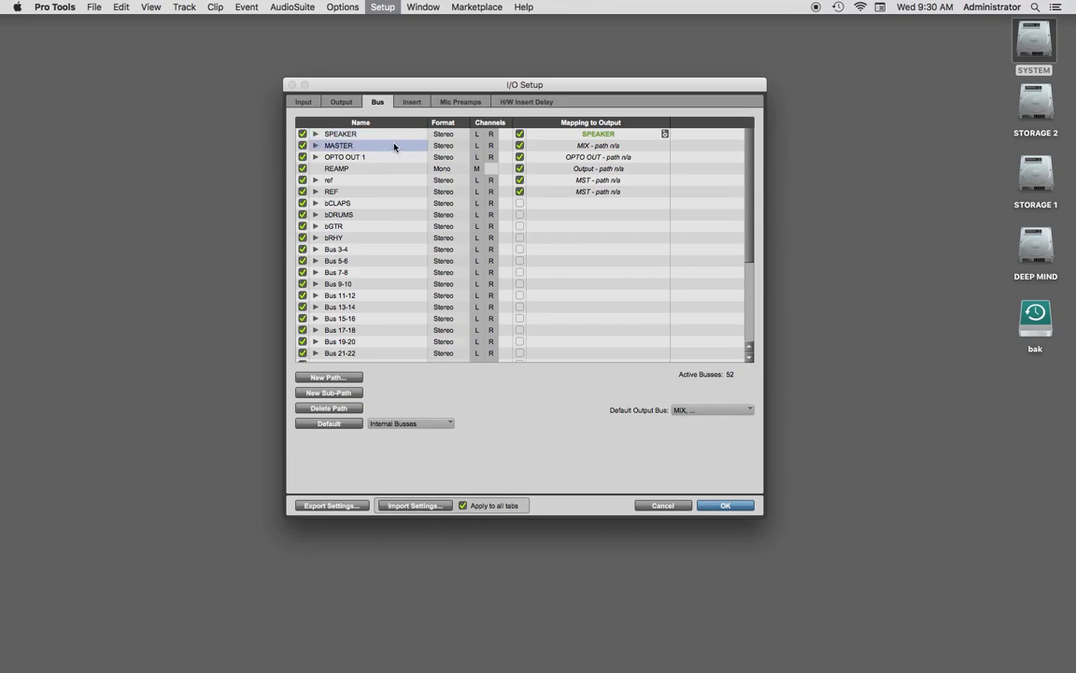
click(586, 146)
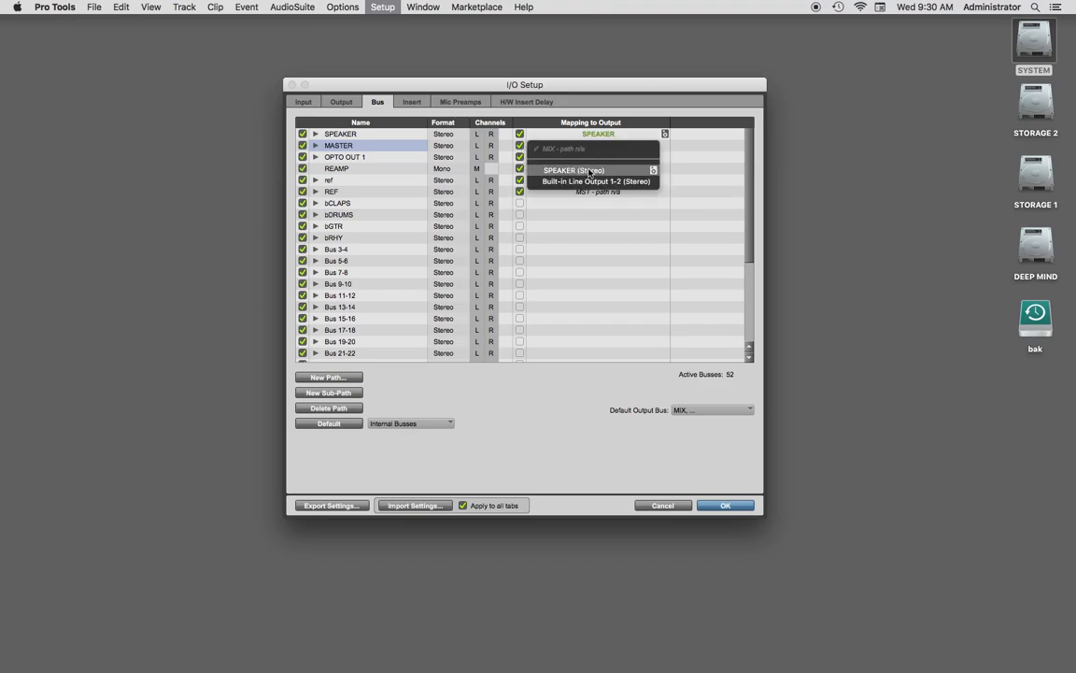
click(586, 170)
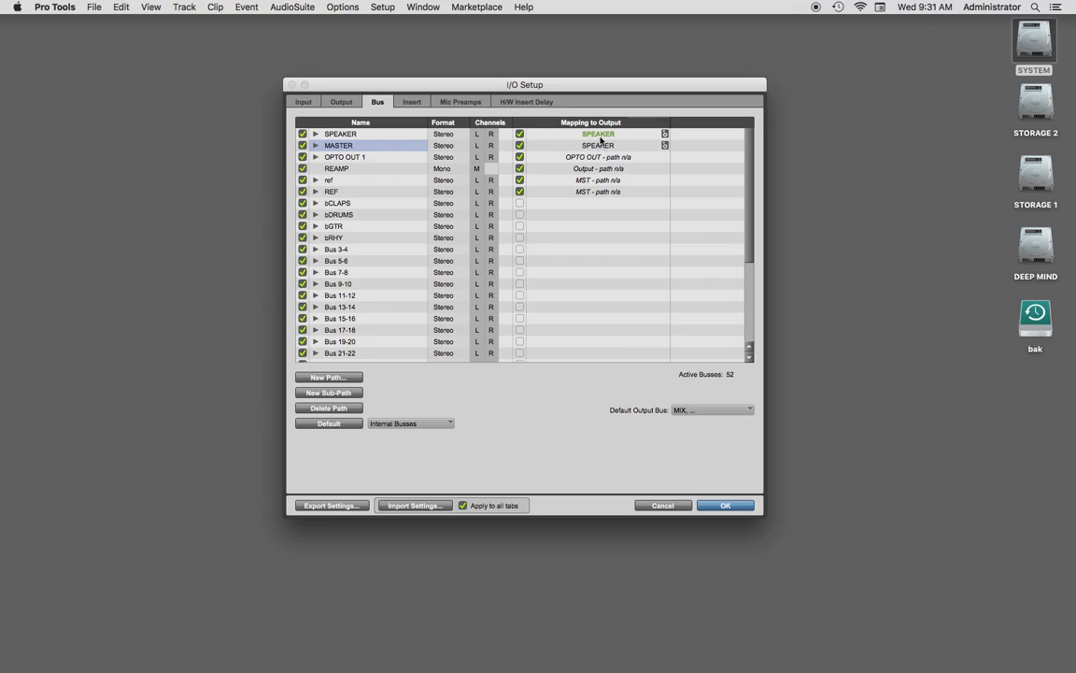
Remove the SPEAKER bus's output mapping, map the MASTER bus to Built-in Line Output 1-2, and accept the I/O Setup.
click(599, 134)
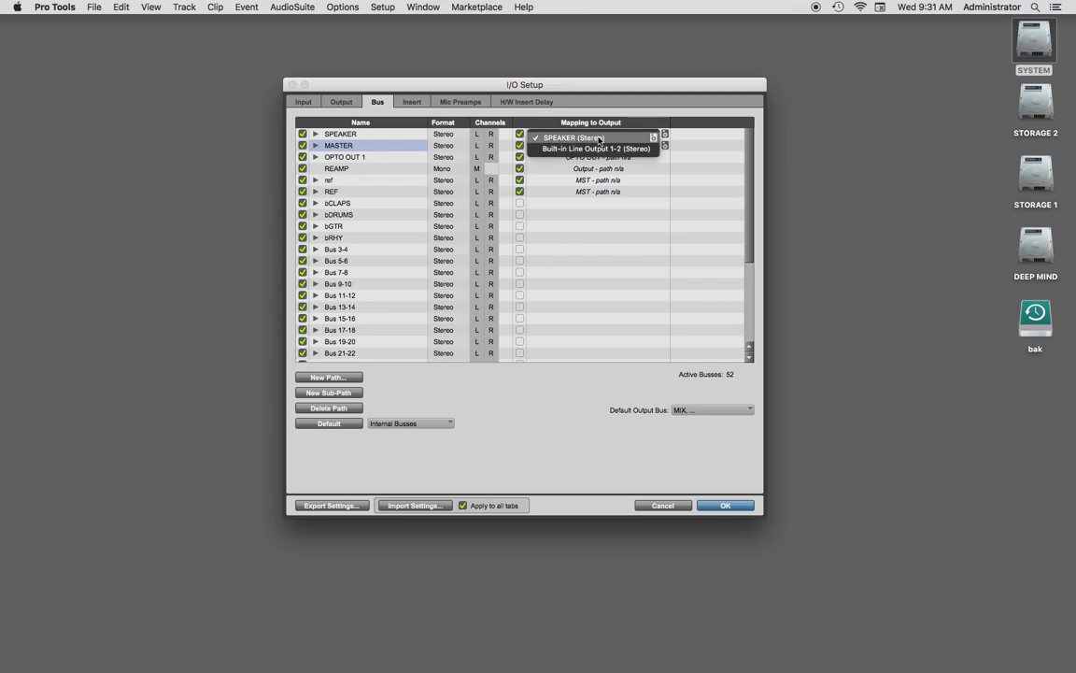
click(599, 138)
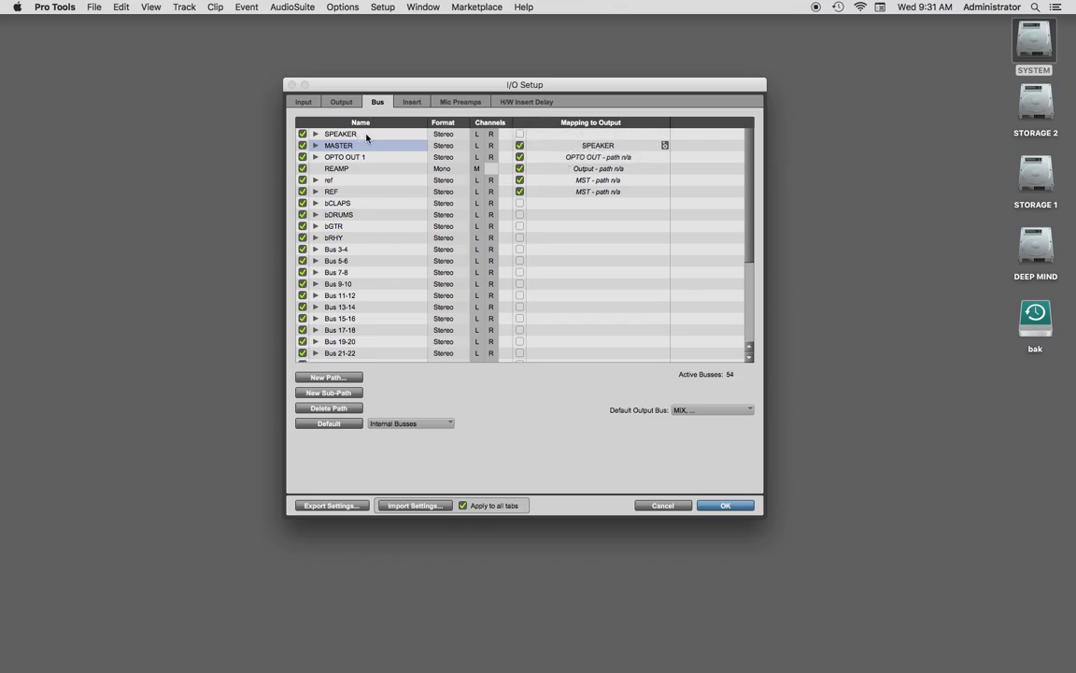
click(601, 147)
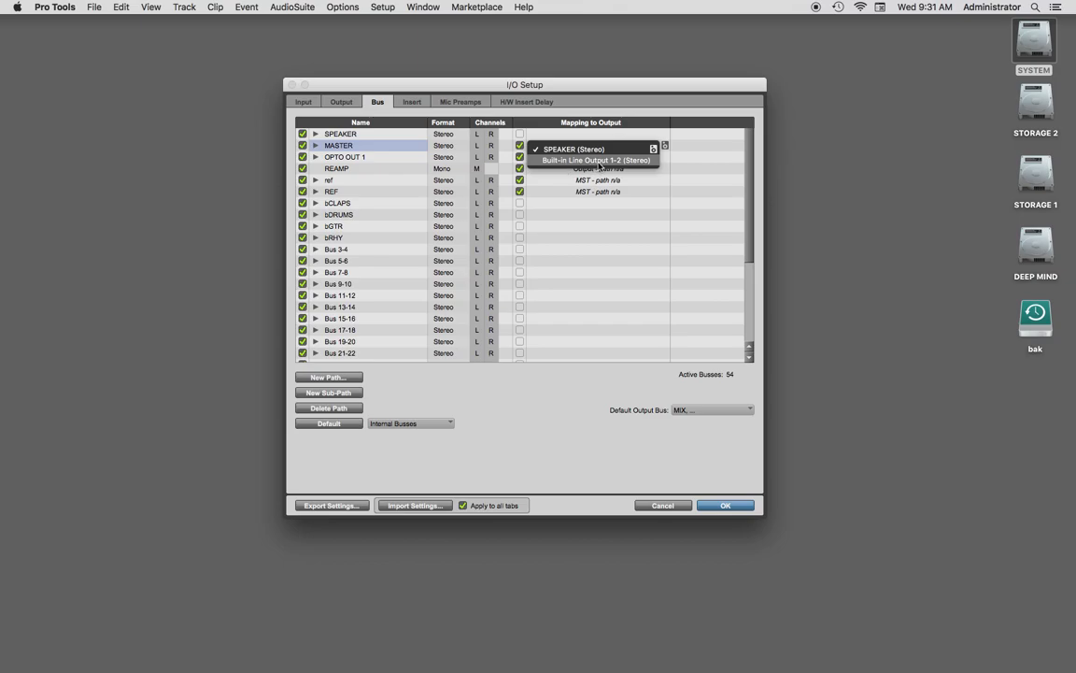
click(600, 165)
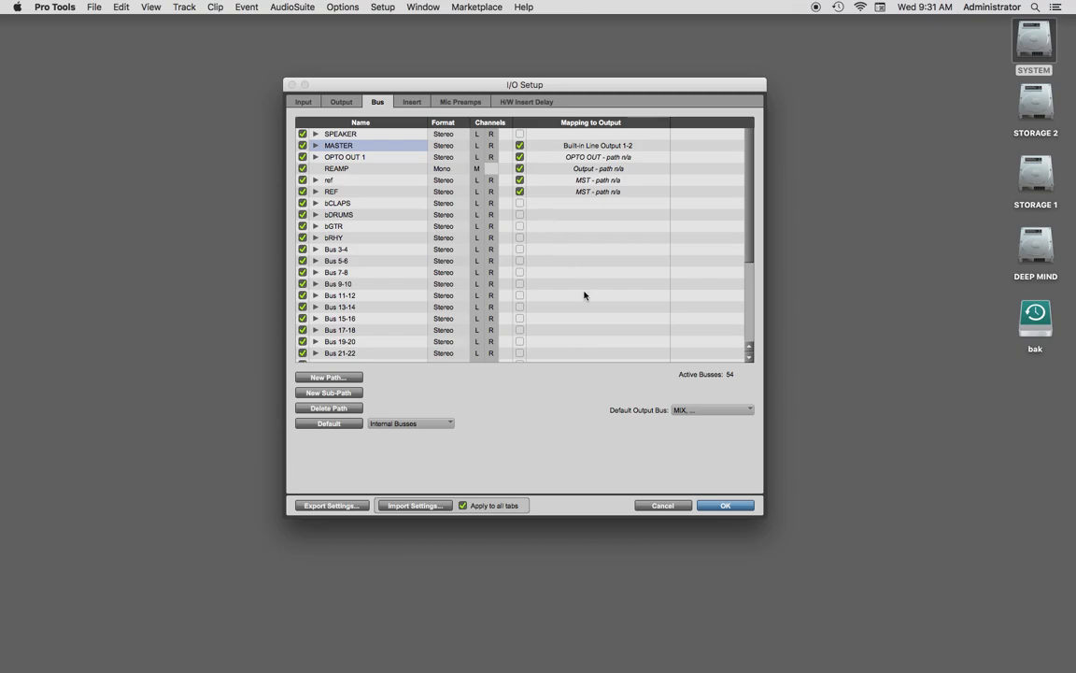
click(725, 505)
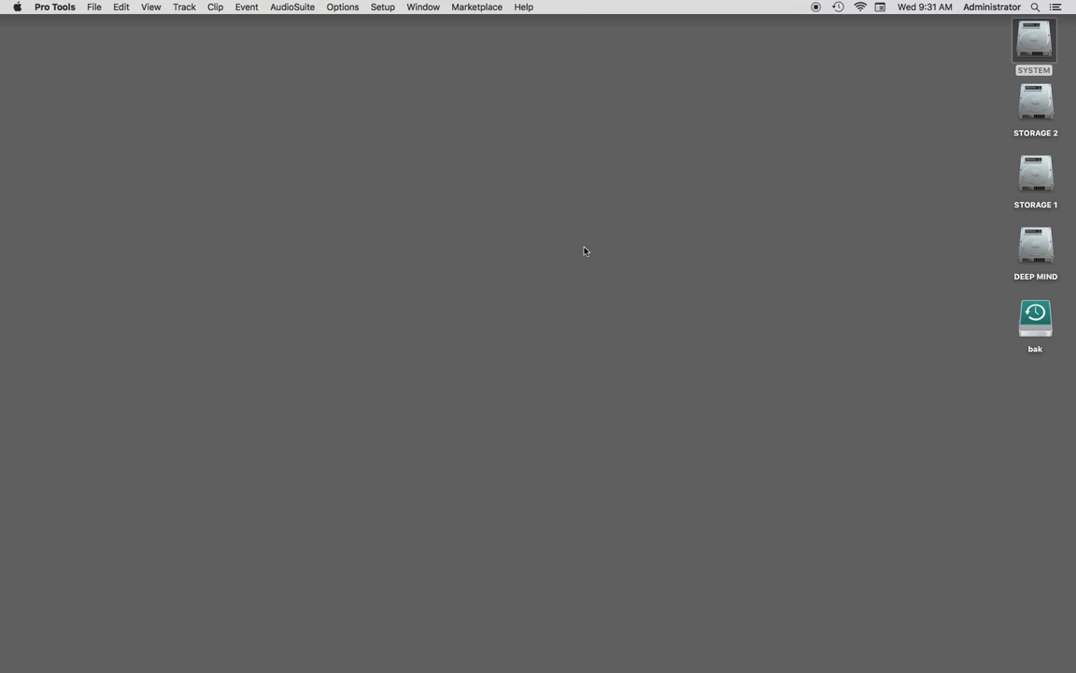
Set the playback engine to Avid 002 Rack and accept the change.
click(383, 8)
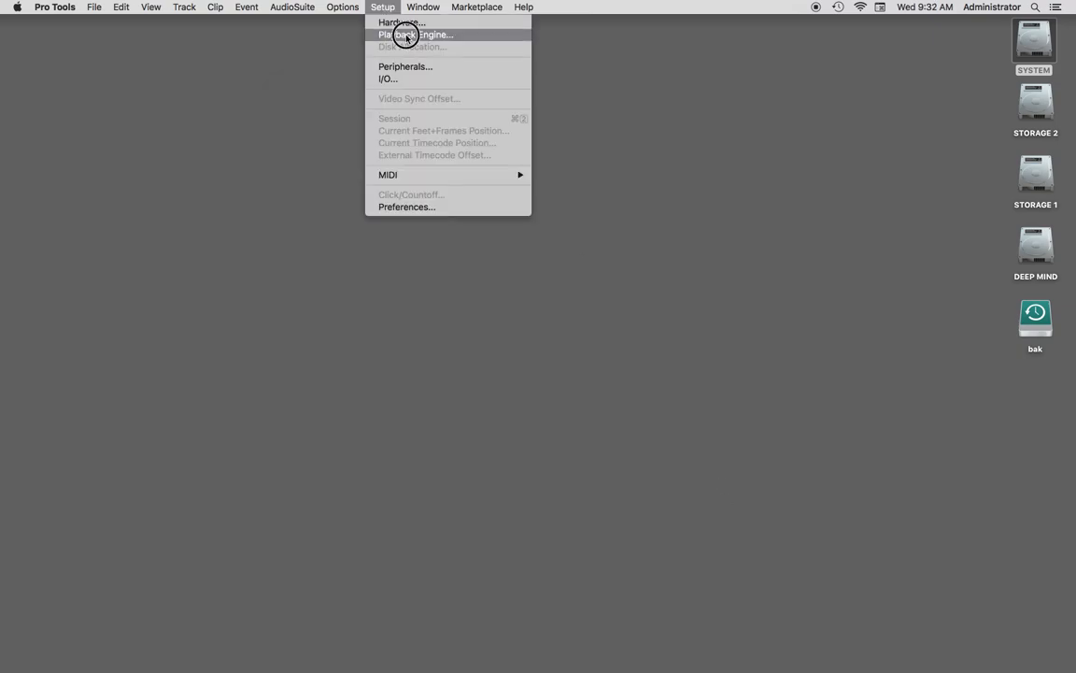
click(407, 35)
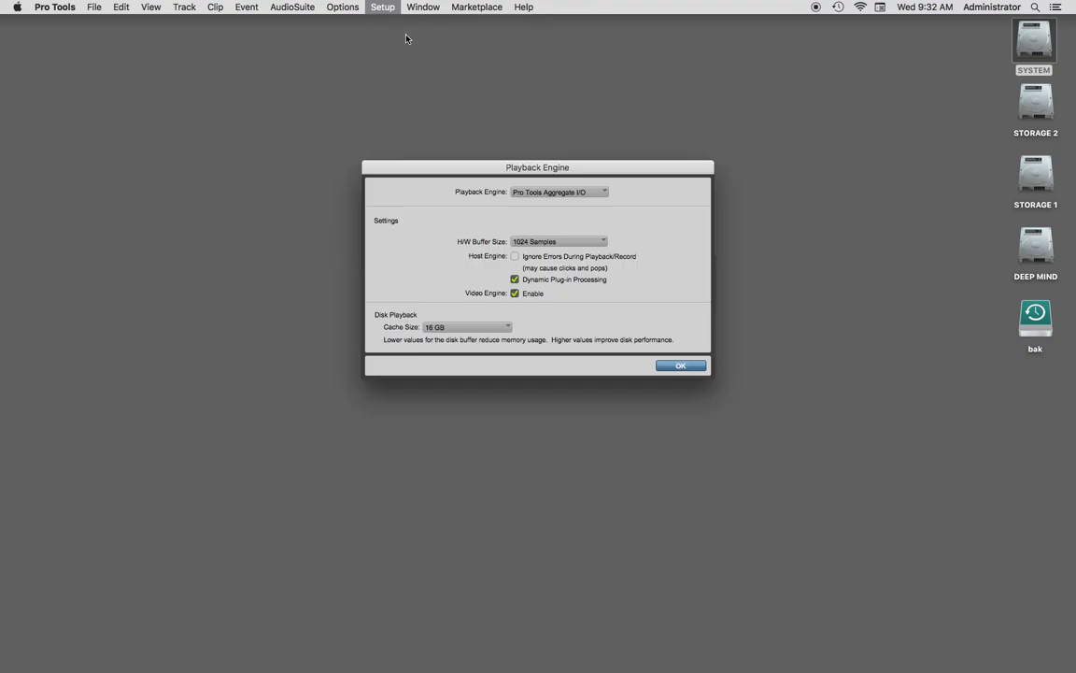
click(550, 195)
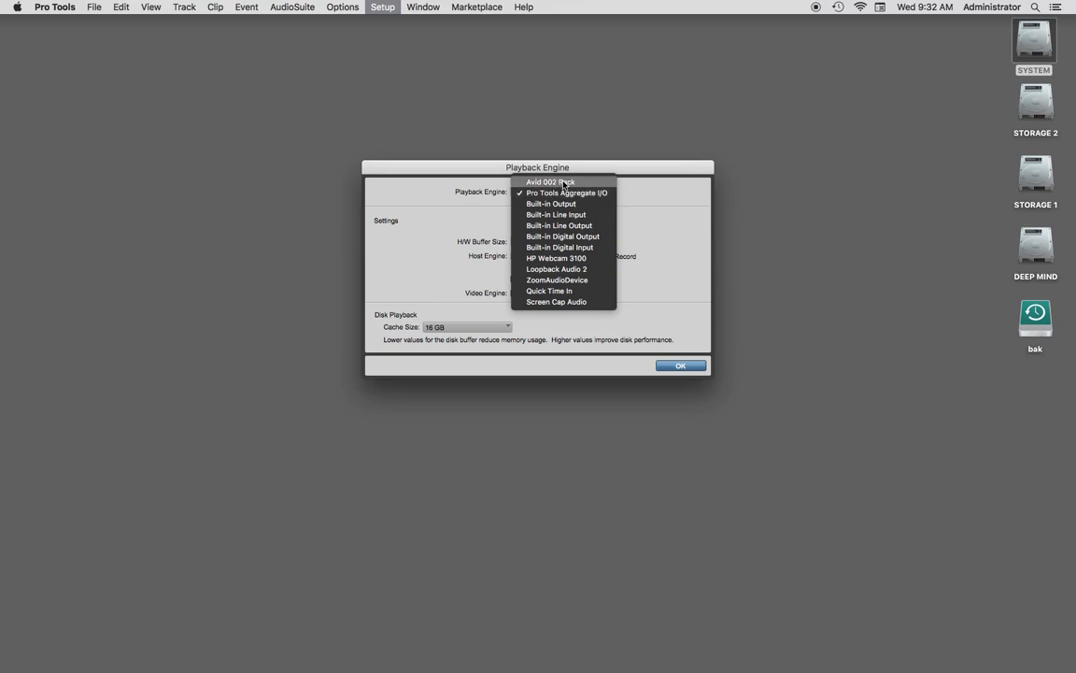
click(563, 184)
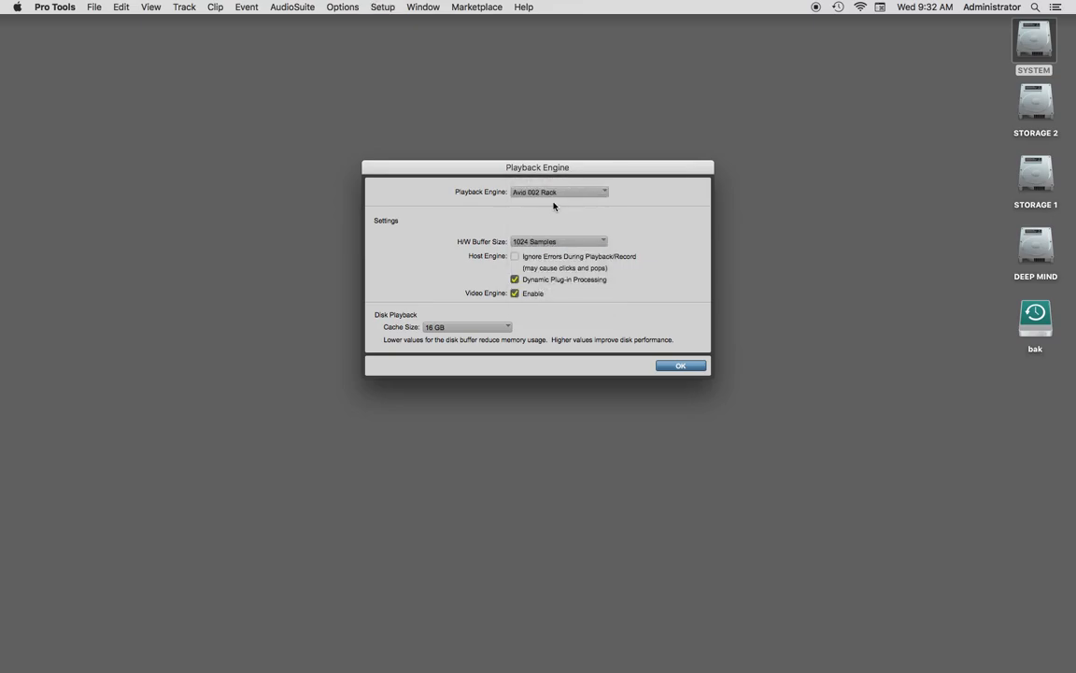
click(679, 364)
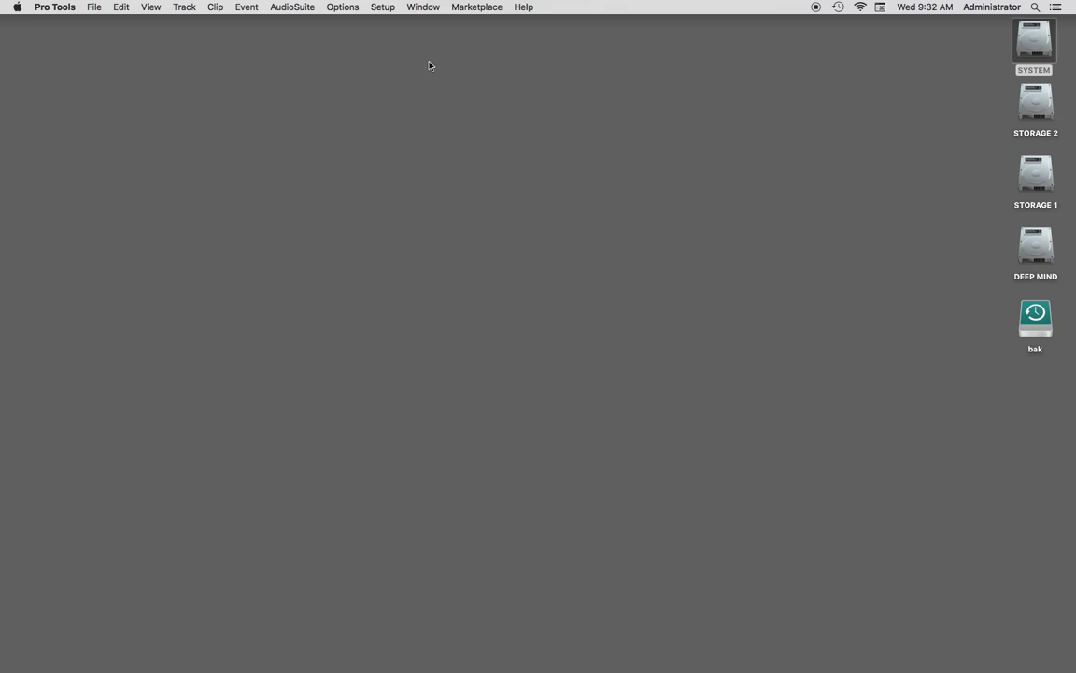
Open the I/O Setup and examine how the Mic/Line, Analog, ADAT and S/PDIF paths map to the interface's physical channels.
click(379, 6)
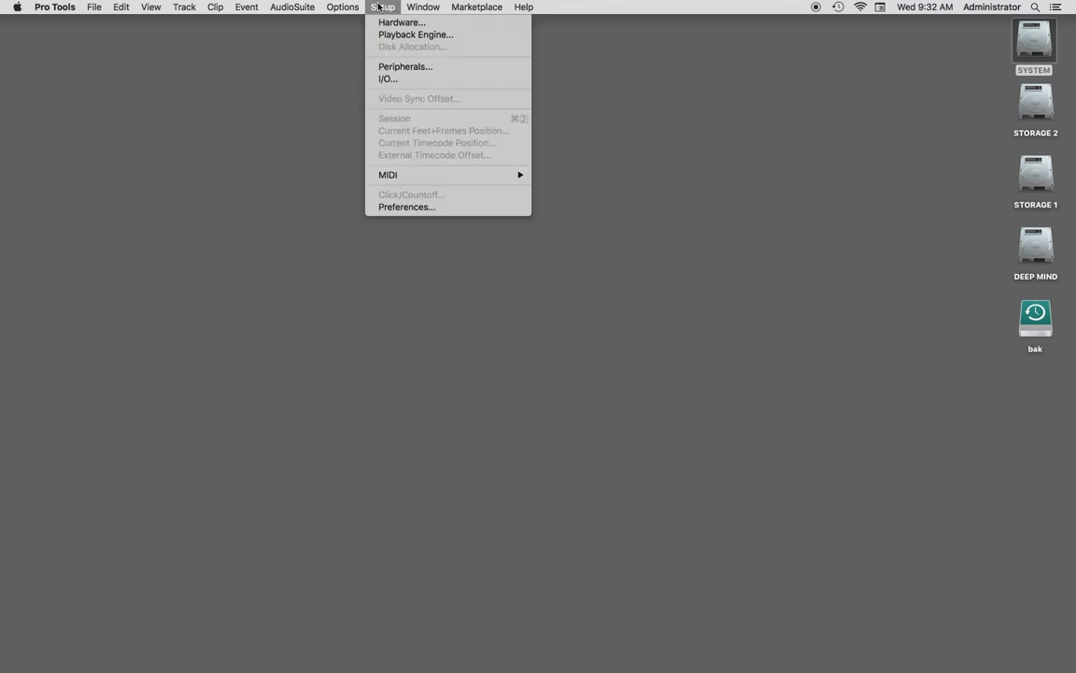
click(405, 81)
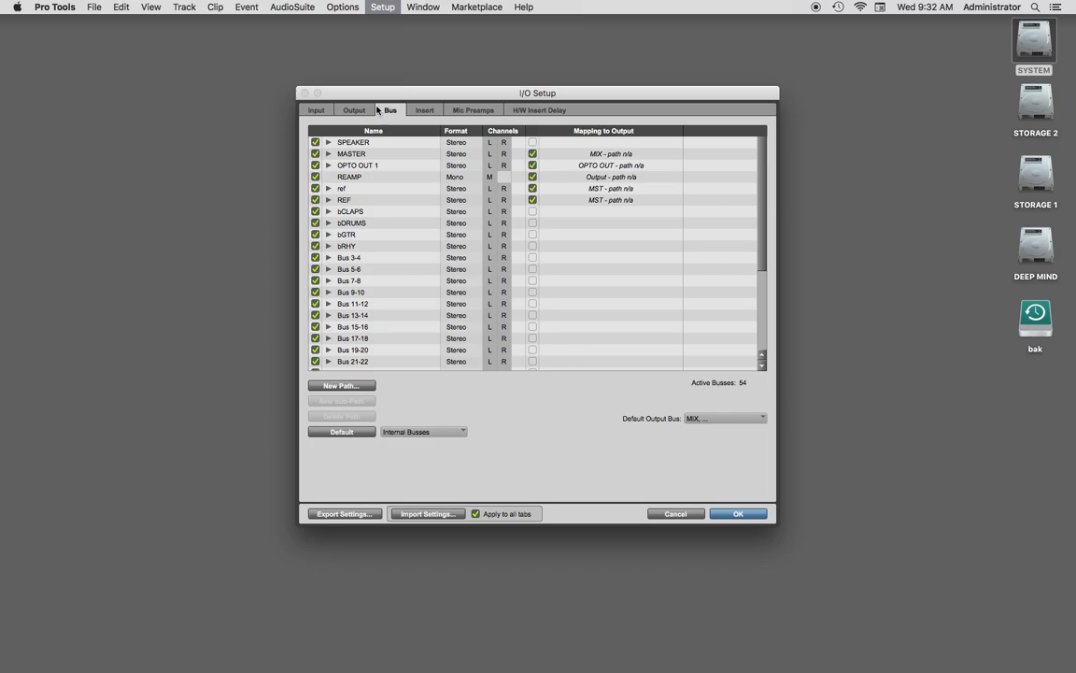
click(317, 111)
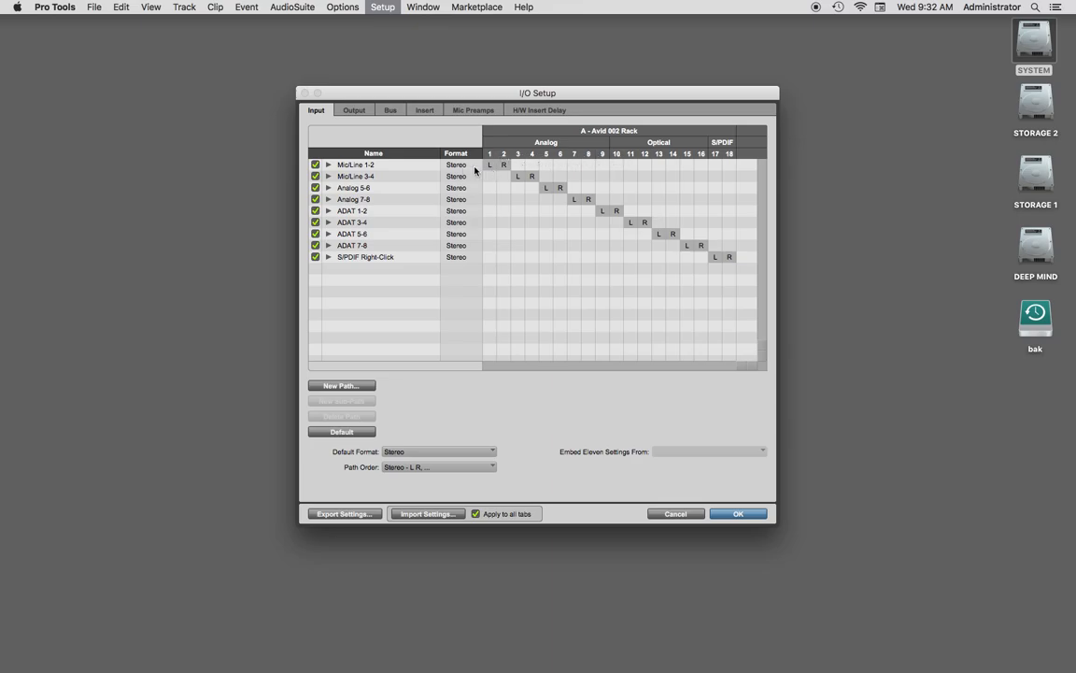
click(383, 166)
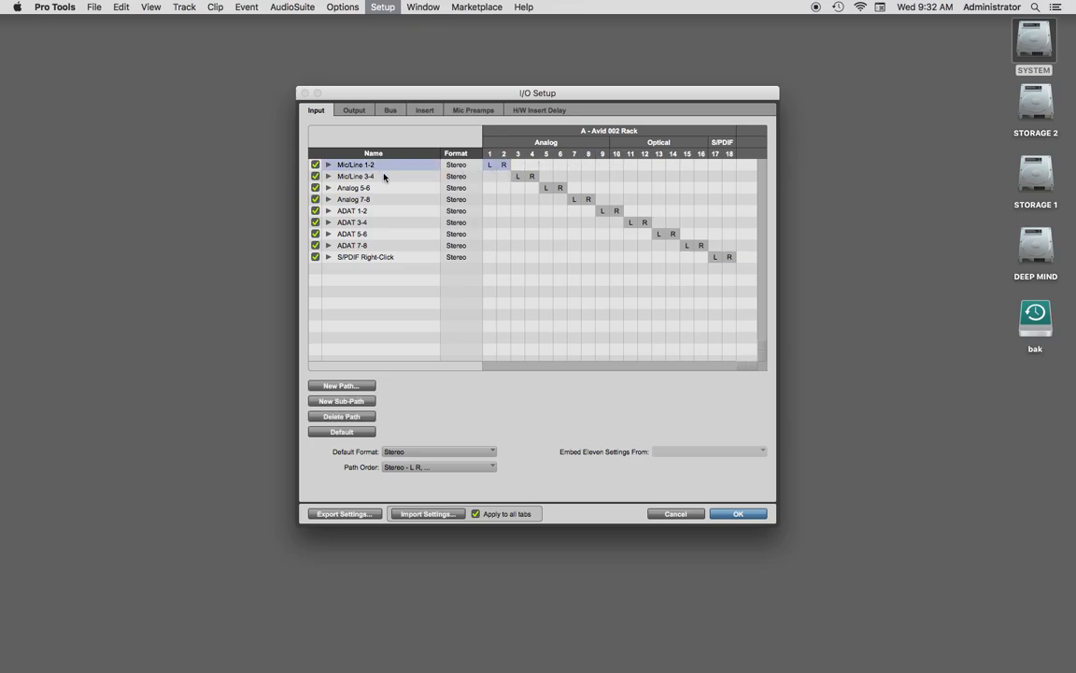
click(384, 176)
click(386, 188)
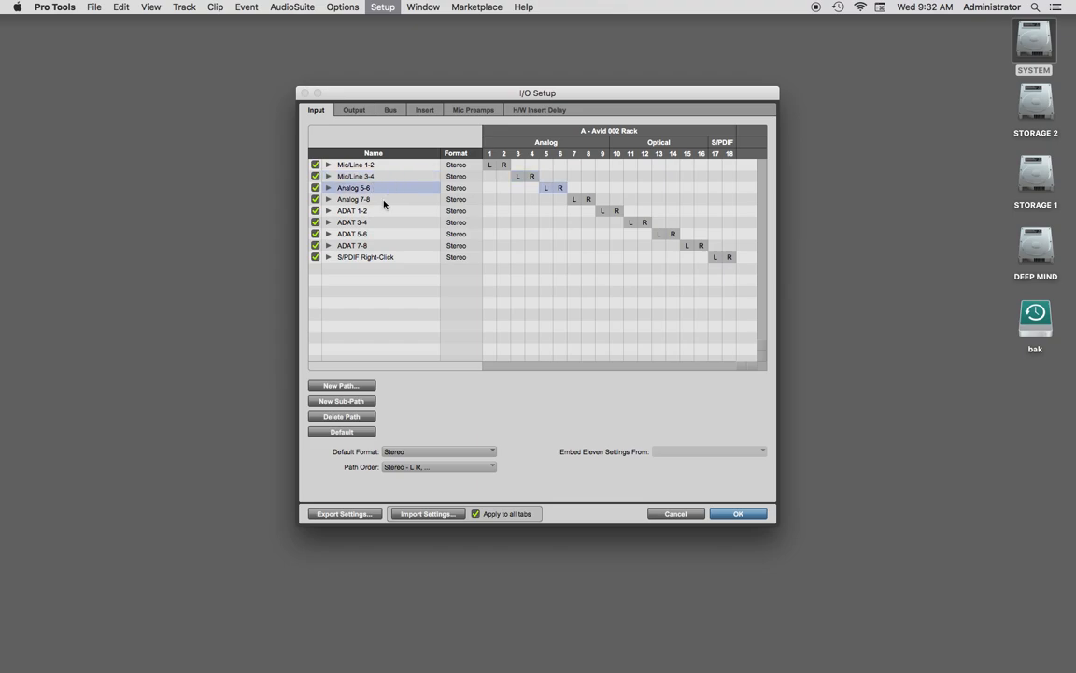
click(386, 199)
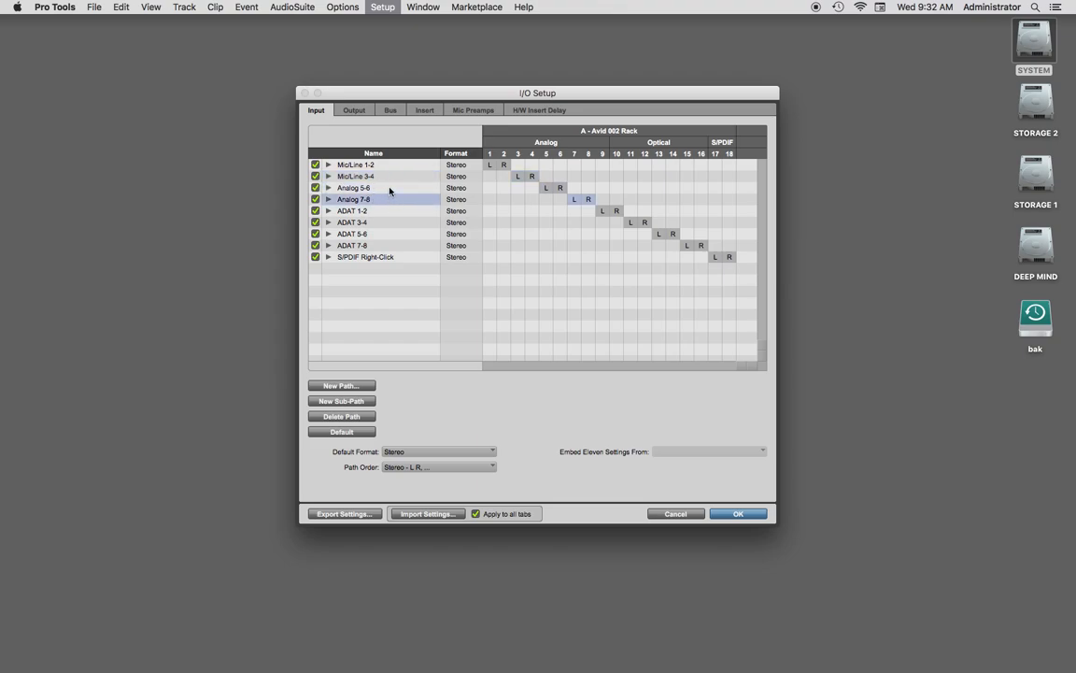
click(389, 190)
click(383, 165)
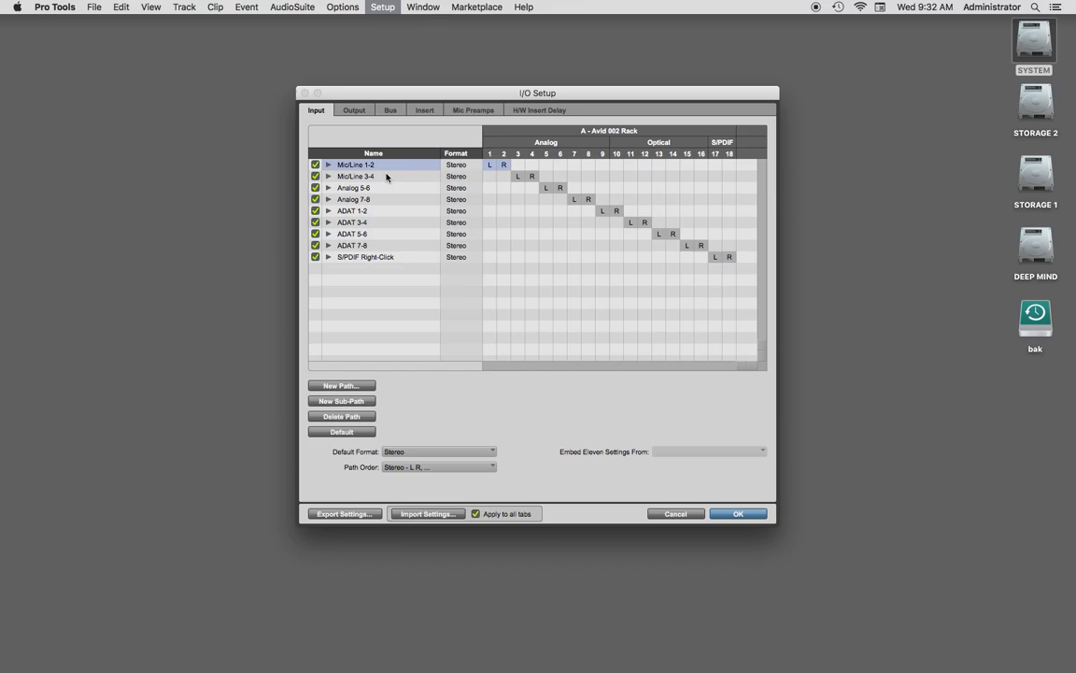
click(385, 177)
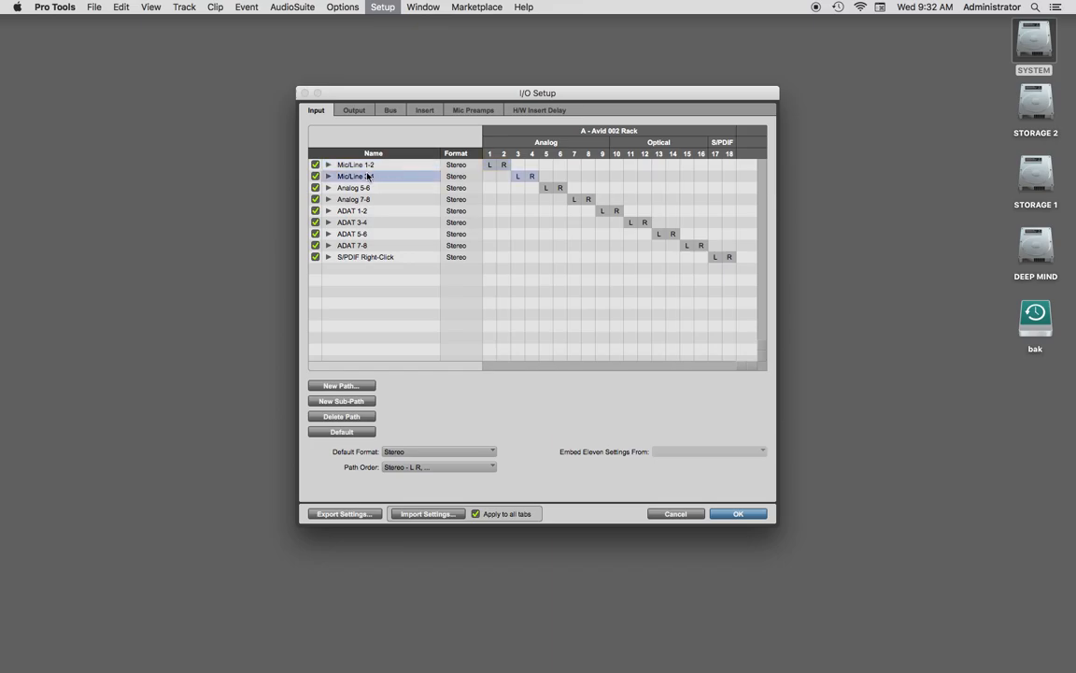
click(347, 111)
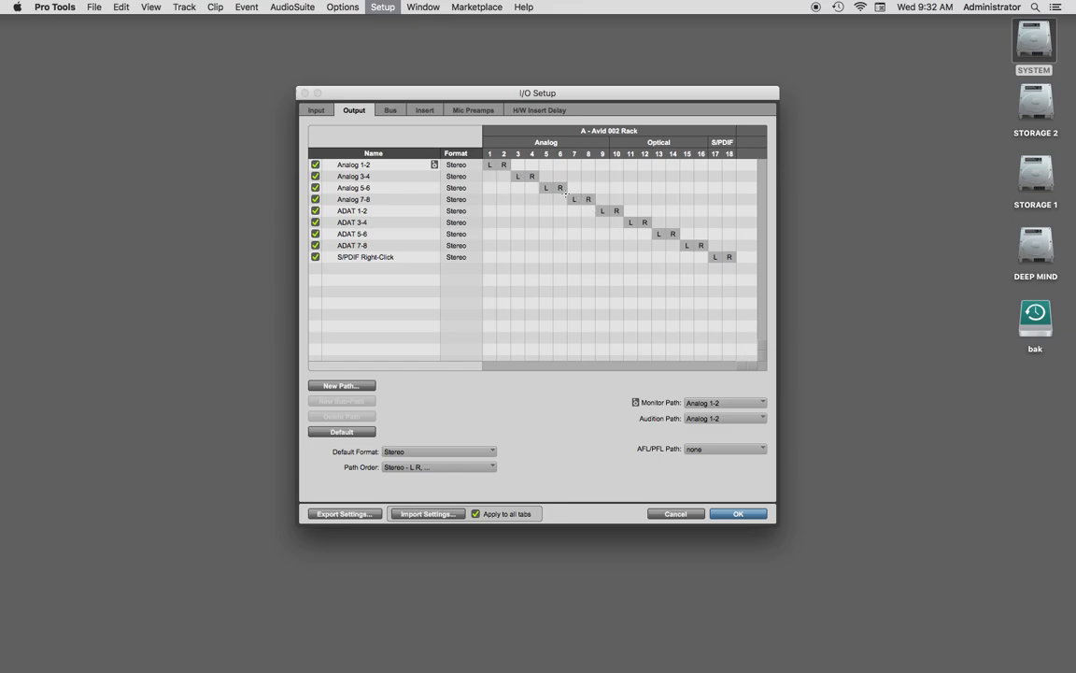
click(315, 110)
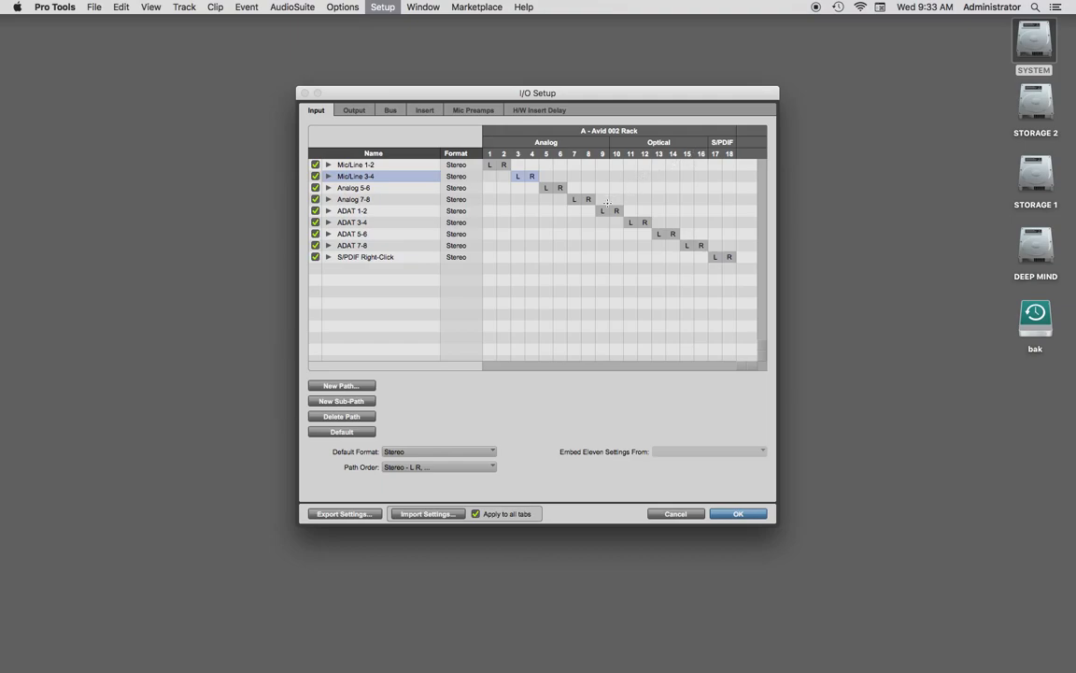
click(400, 212)
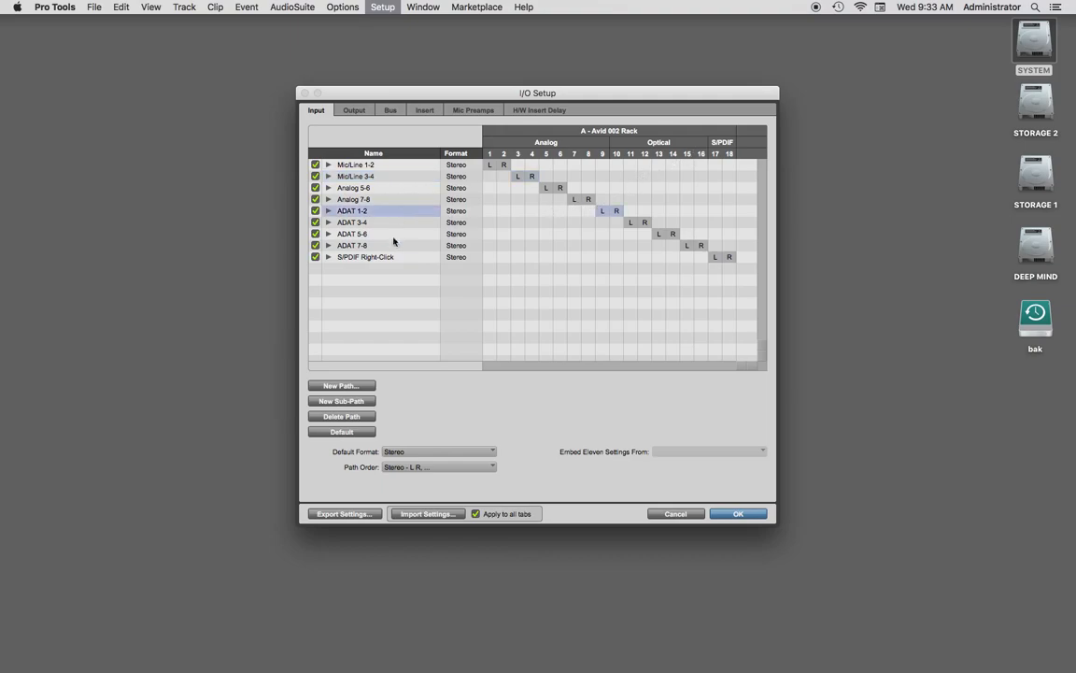
click(392, 245)
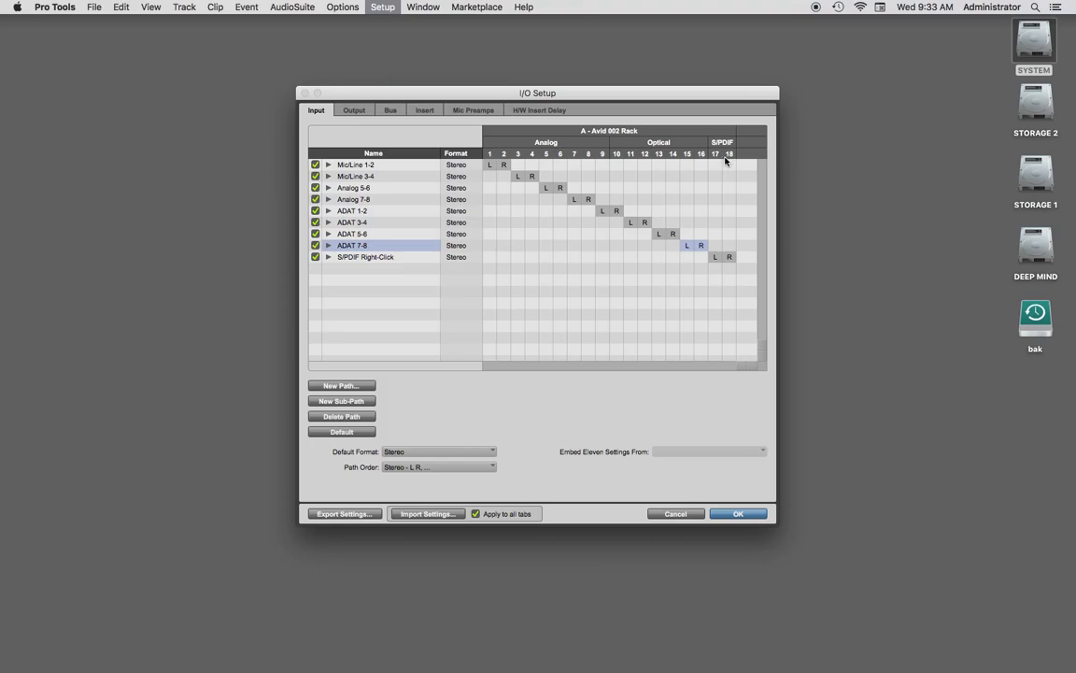
click(382, 259)
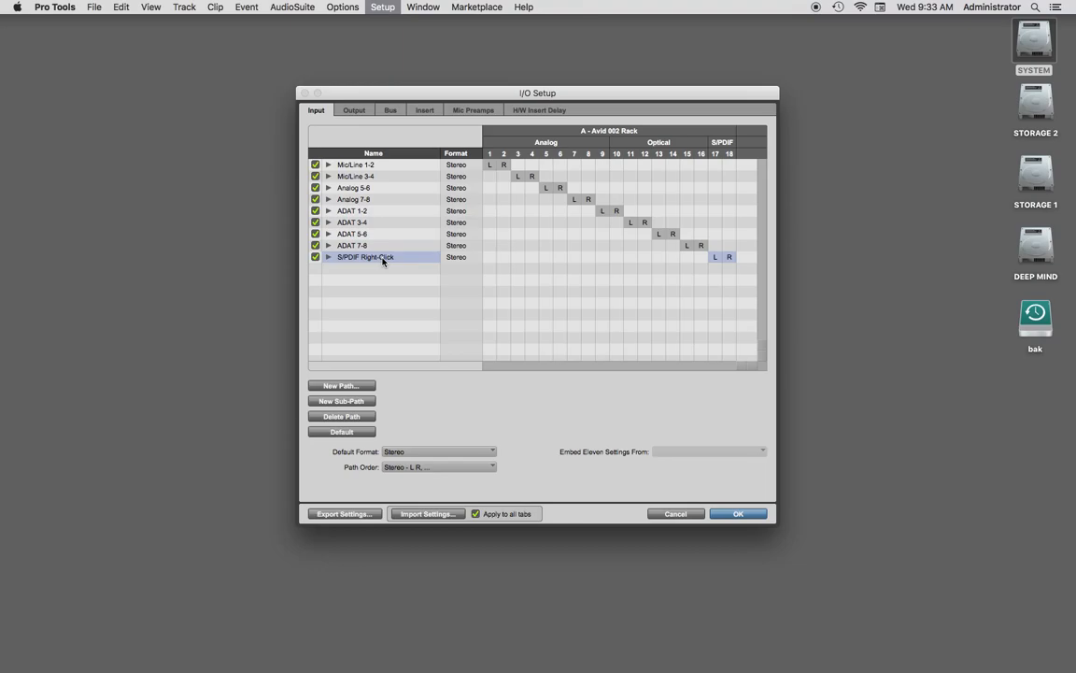
Delete all existing output paths, from Analog 1-2 through S/PDIF.
click(354, 110)
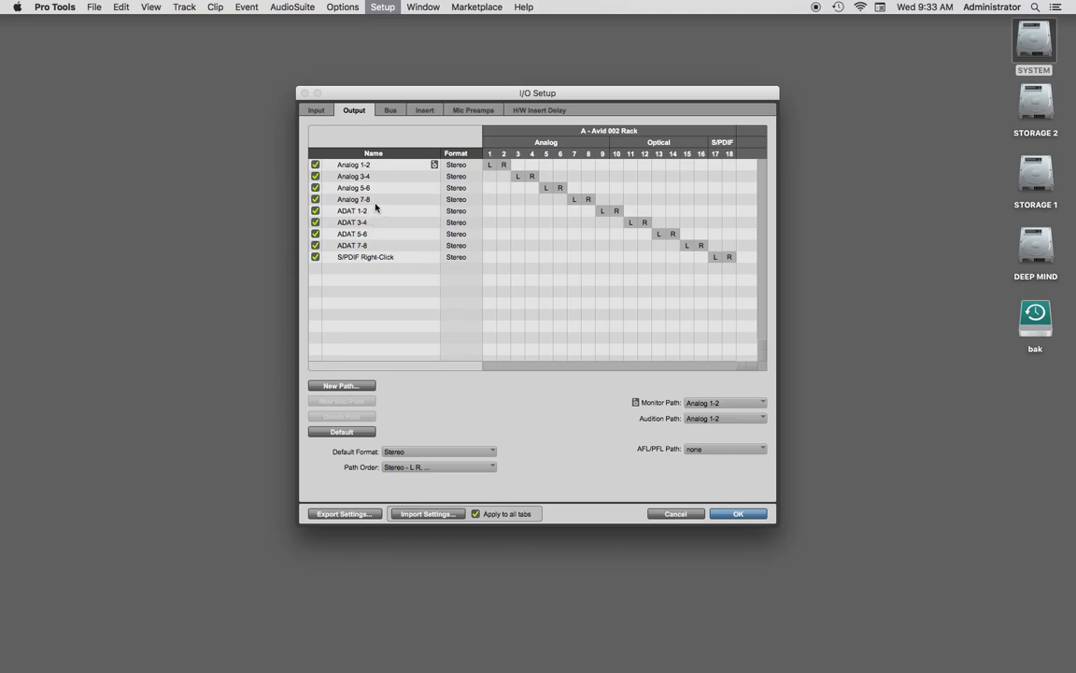
click(377, 166)
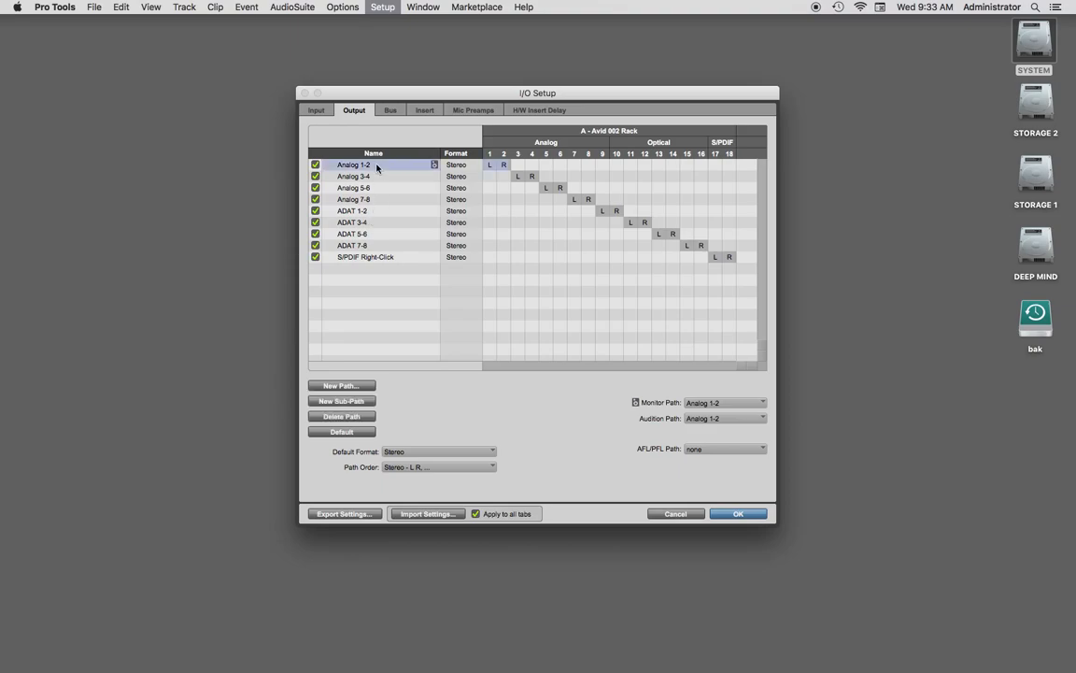
shift+click(368, 263)
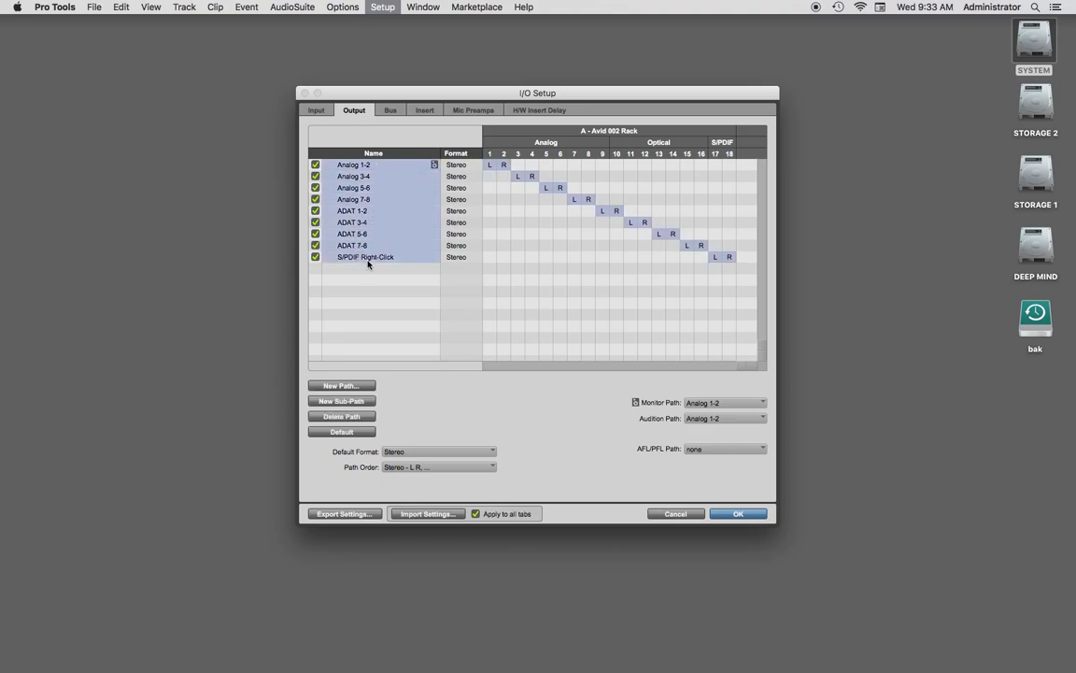
key(BackSpace)
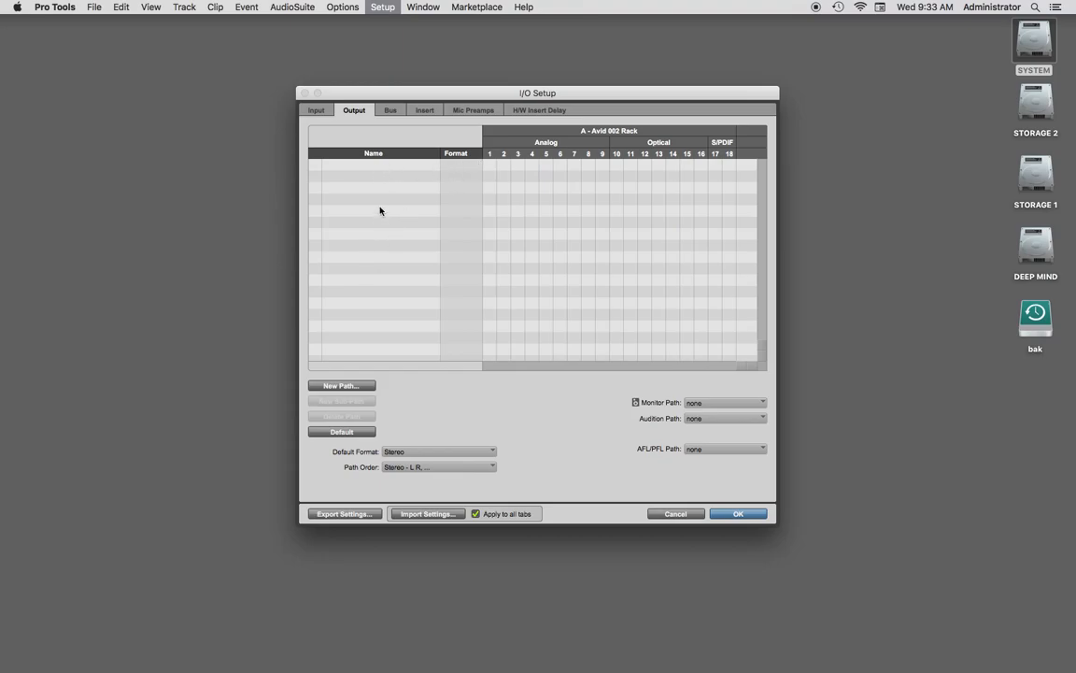
Create one stereo output path named DAW OUT 1-2 with default channel assignments.
click(342, 386)
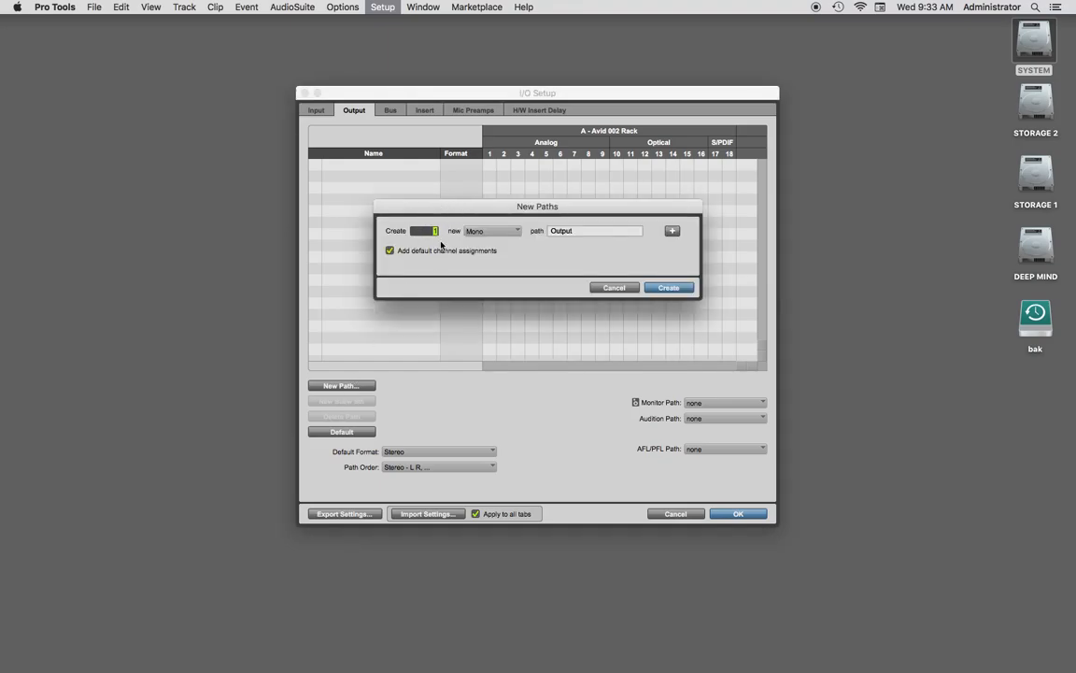
click(501, 232)
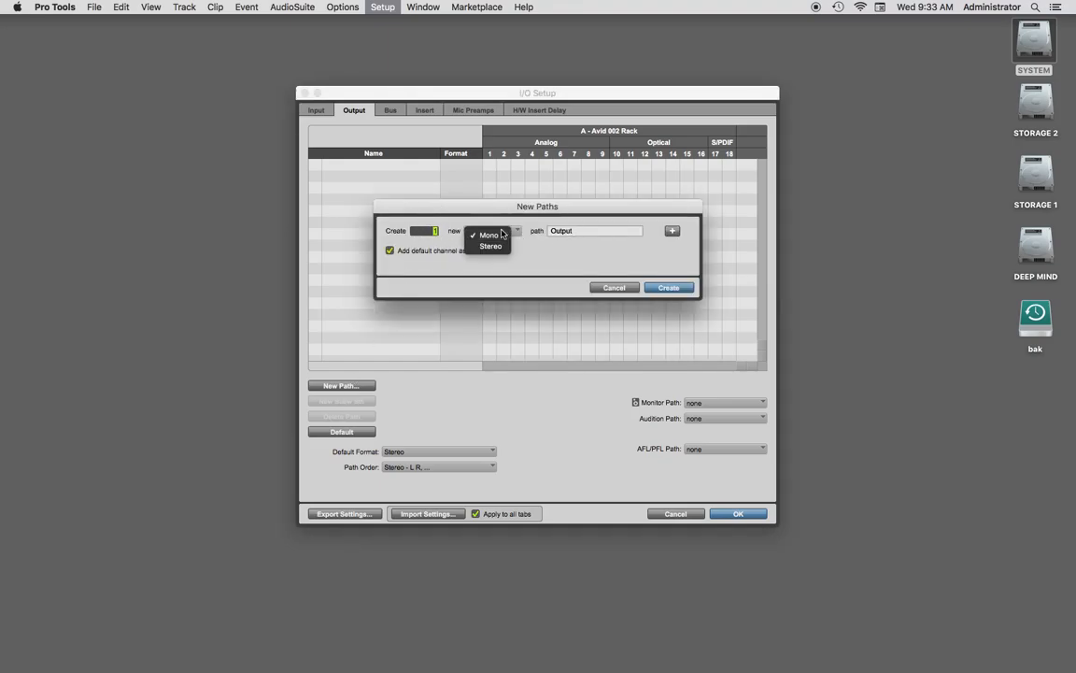
click(489, 246)
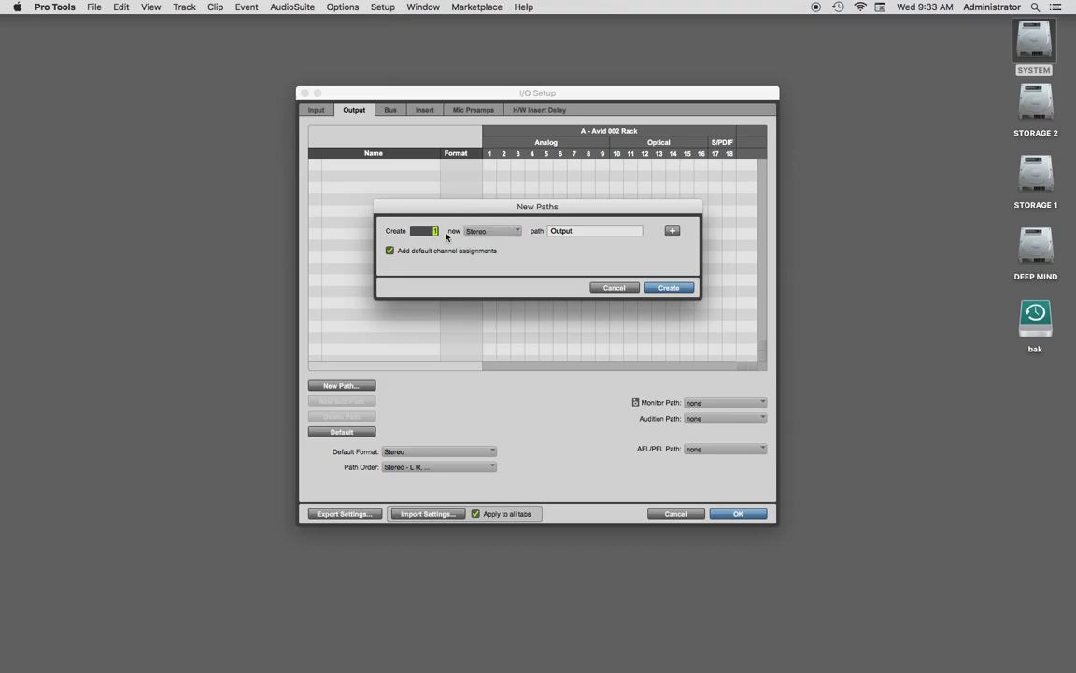
click(537, 231)
text(DAW OUT 1-2)
click(666, 288)
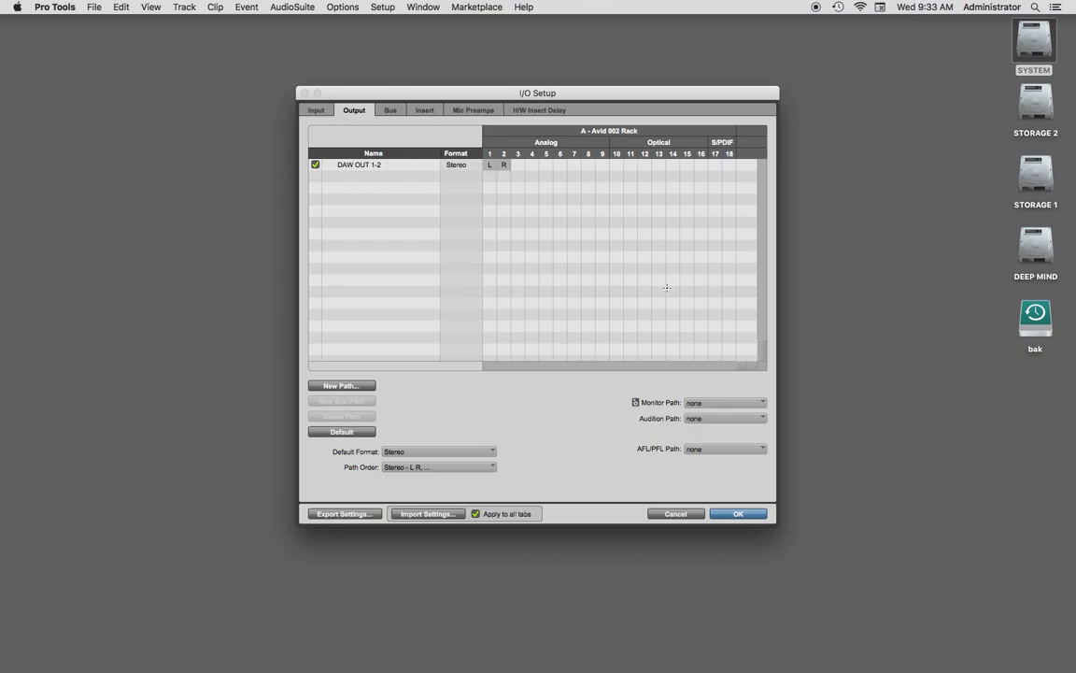
Add two mono sub-paths to DAW OUT 1-2, entering the names DAW OUT 1 and DAW OUT 2.
click(384, 164)
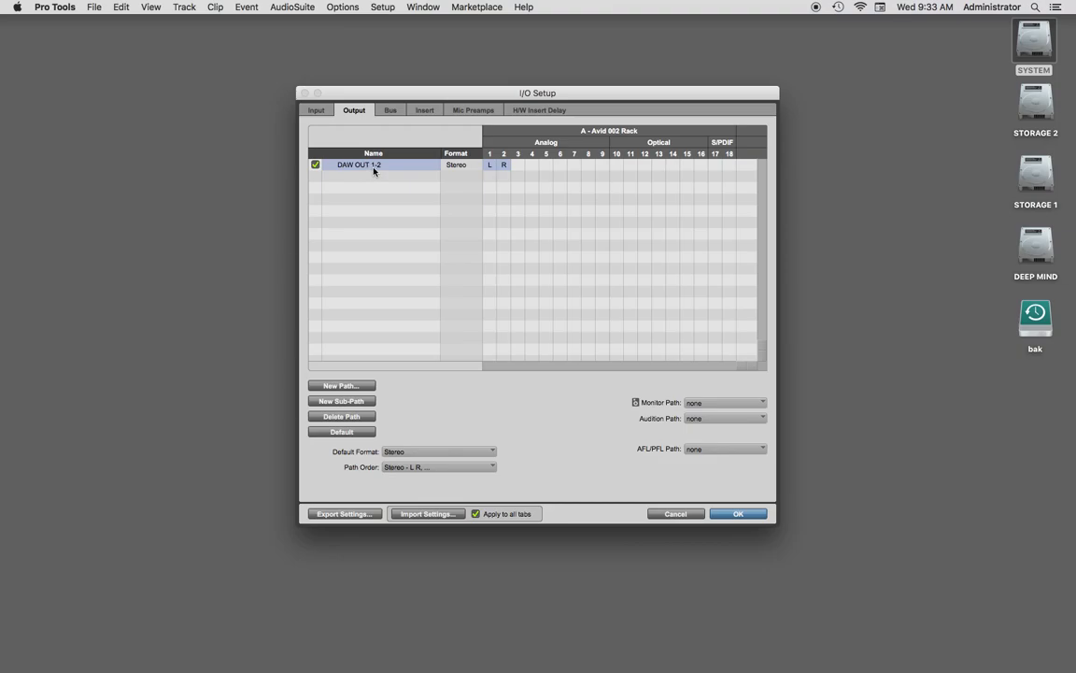
click(349, 404)
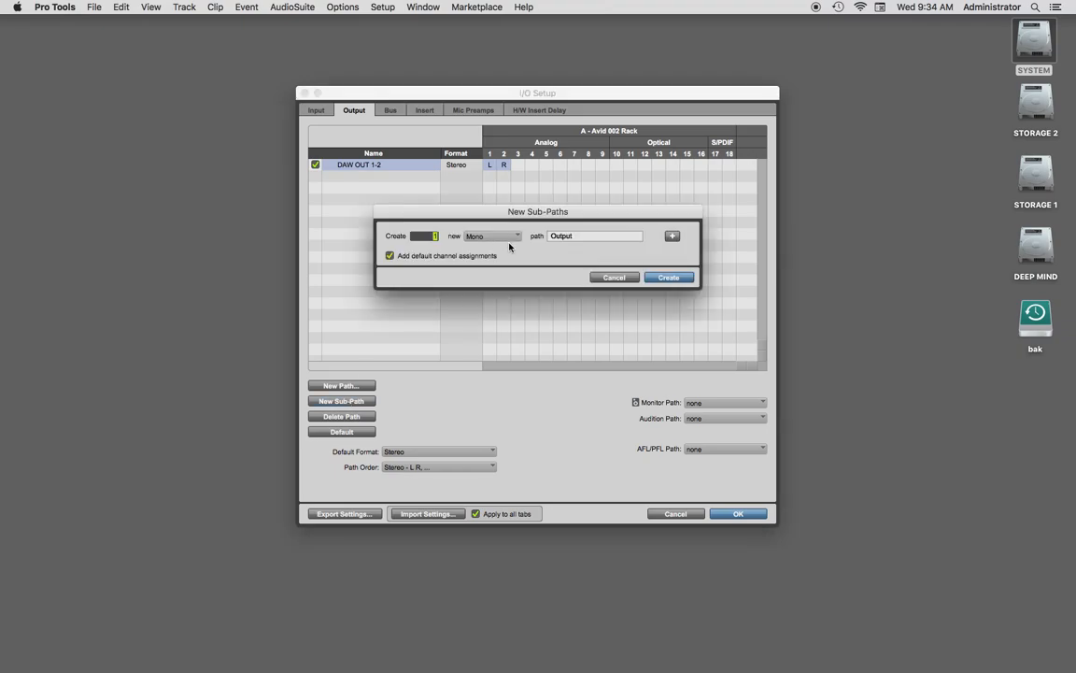
key(Tab)
text(DAW OUT 1)
click(671, 236)
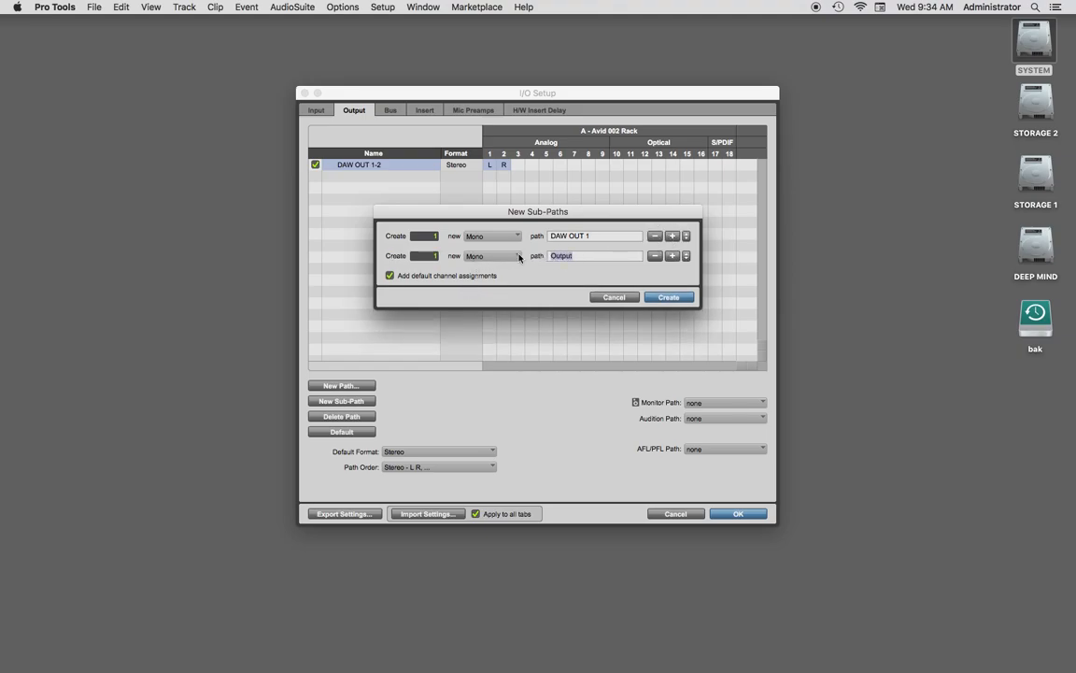
text(DAW OUT 2)
click(668, 297)
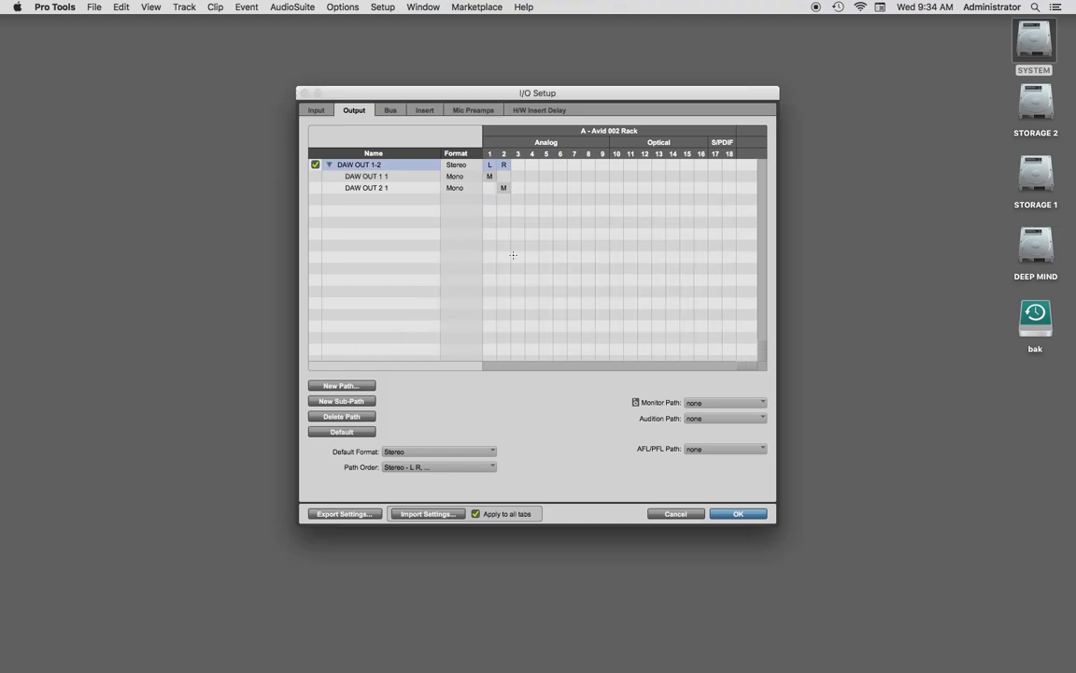
Rename the two mono sub-paths as DAW OUT 1 and DAW OUT 2, and collapse the DAW OUT 1-2 path.
click(329, 165)
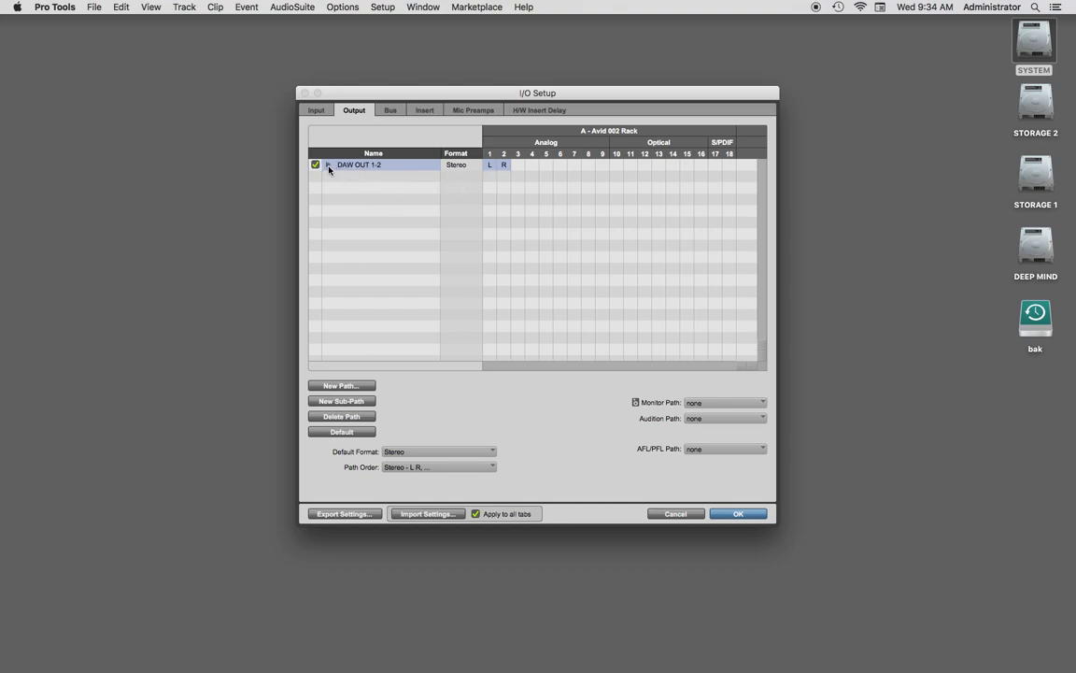
click(329, 165)
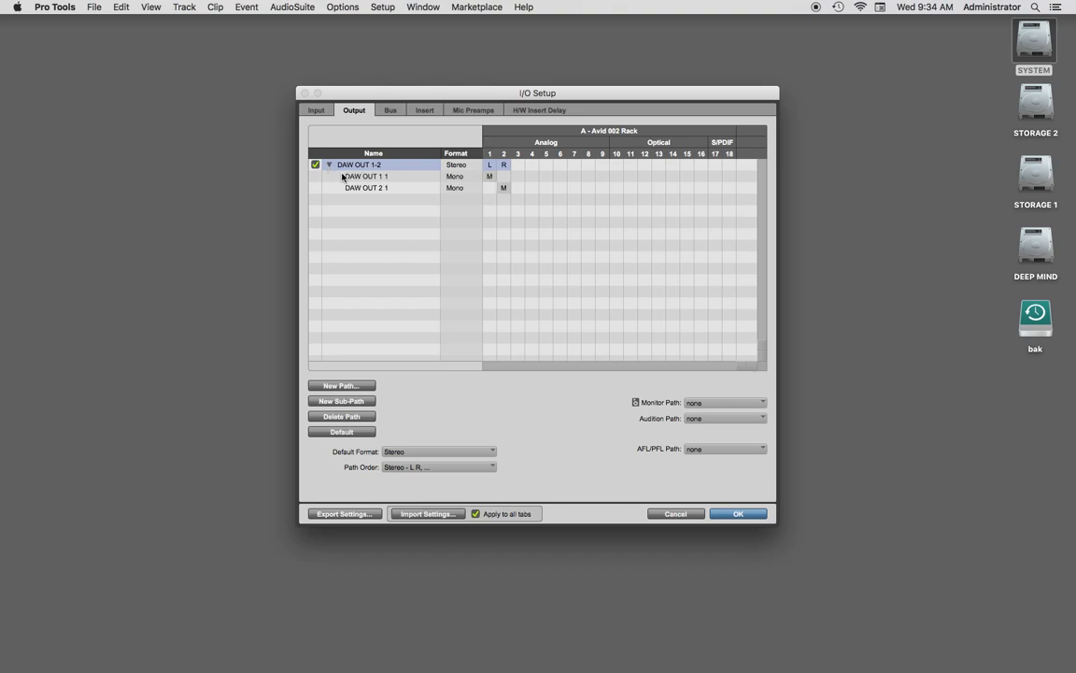
click(350, 176)
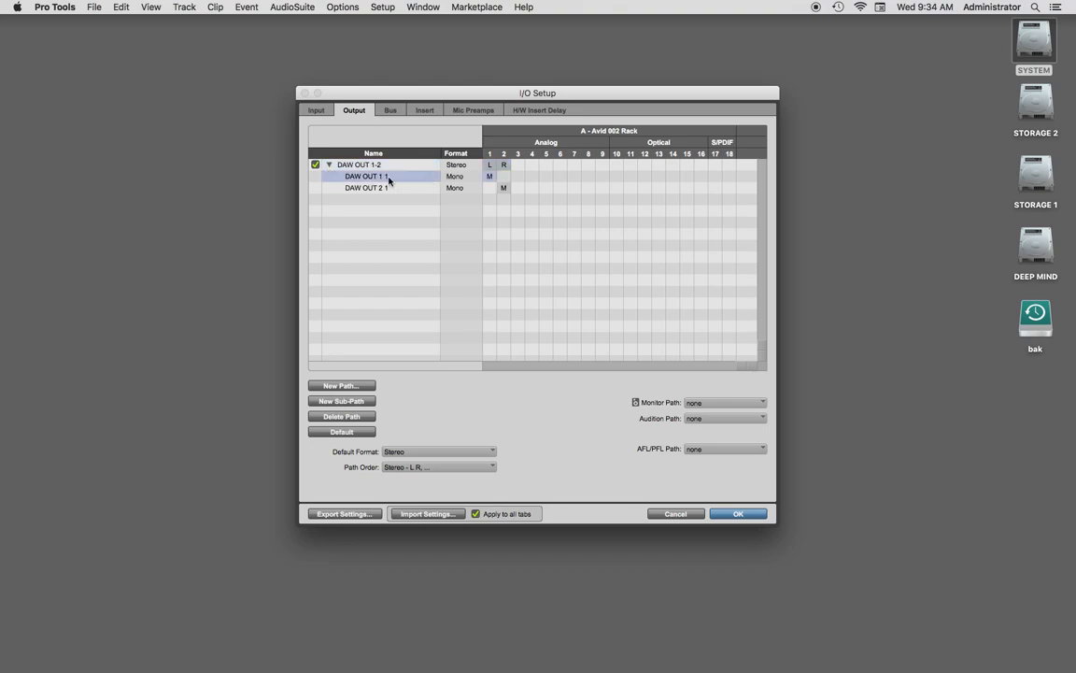
double_click(389, 181)
key(BackSpace)
double_click(406, 186)
key(BackSpace)
key(Return)
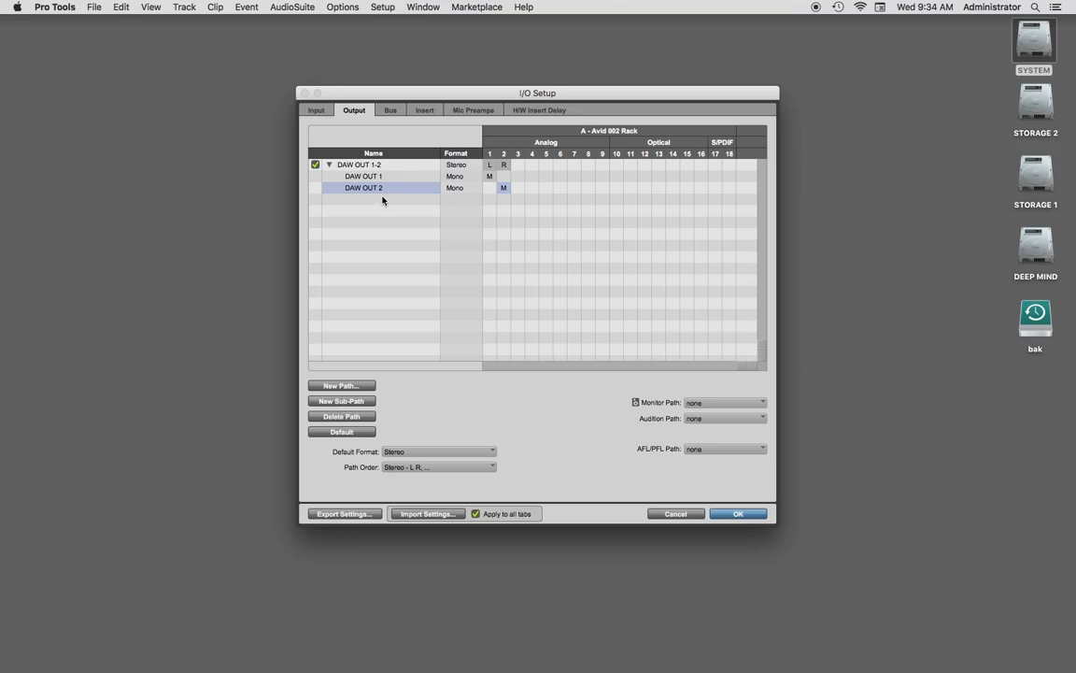
click(329, 165)
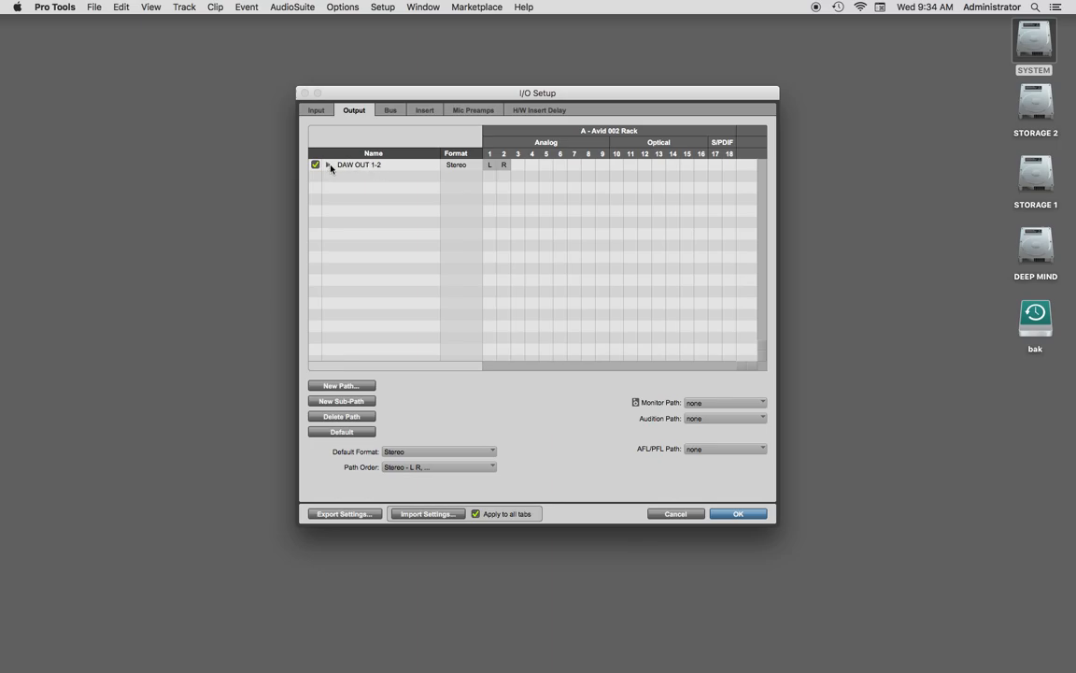
Delete the DAW OUT 1-2 output path and restore the default output paths.
click(389, 166)
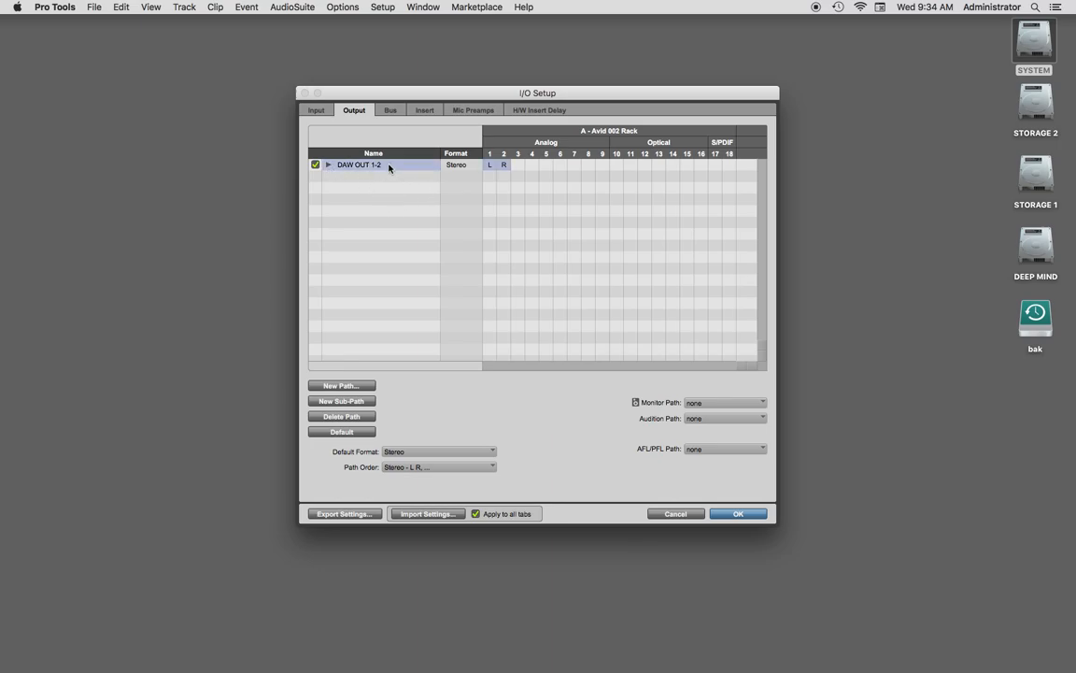
key(Delete)
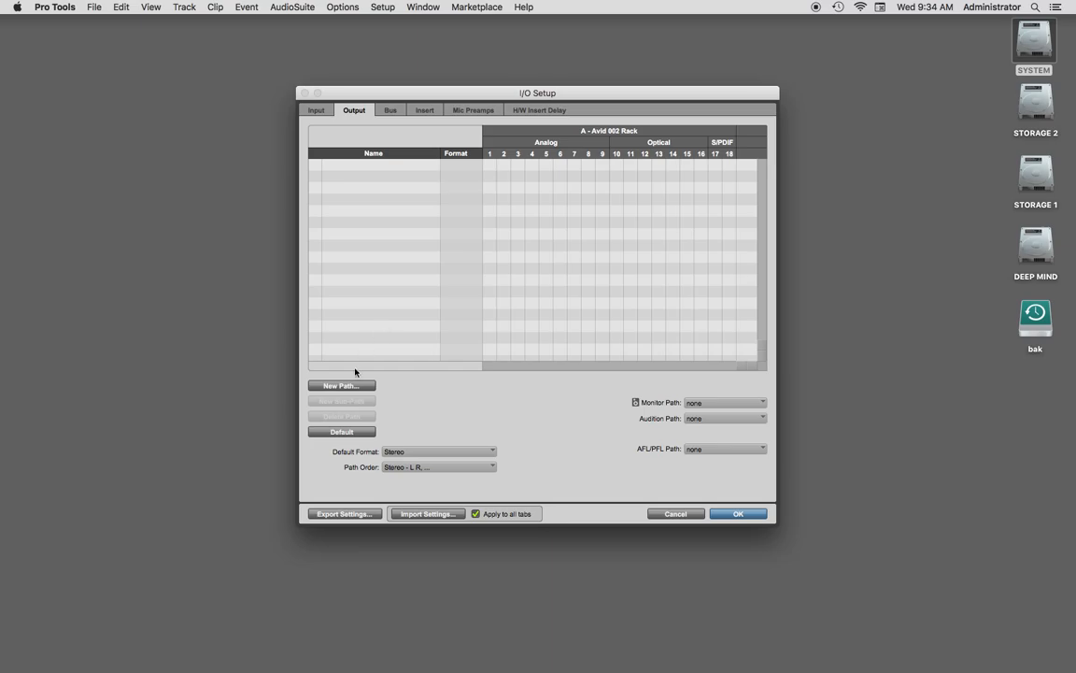
click(342, 432)
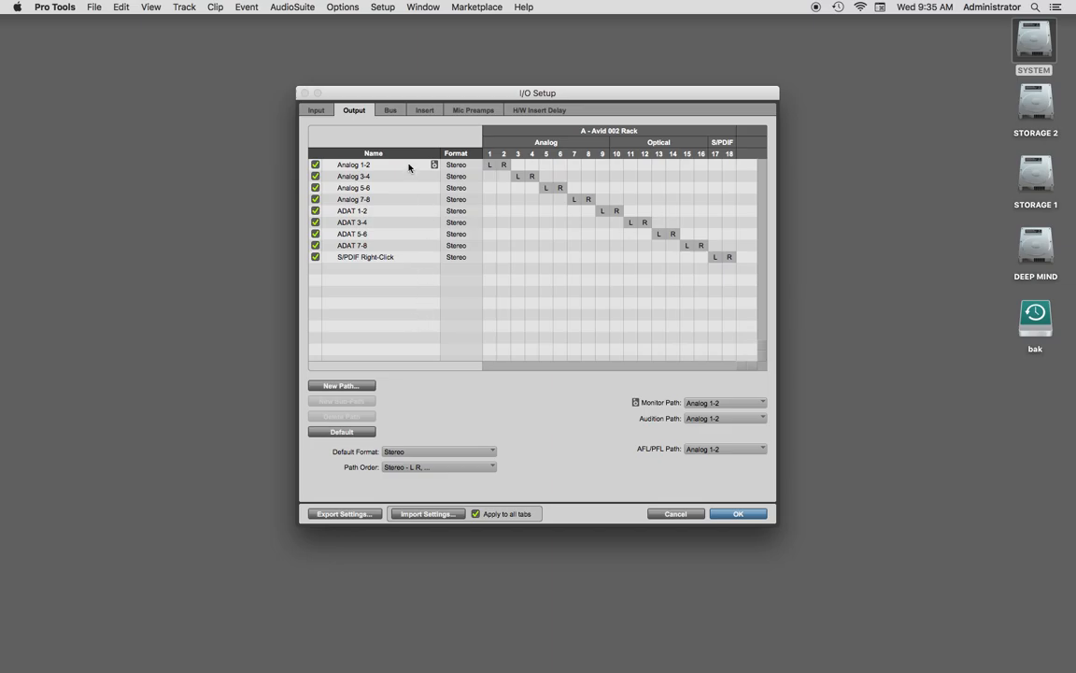
Map the MASTER bus to the Analog 1-2 stereo output.
click(391, 112)
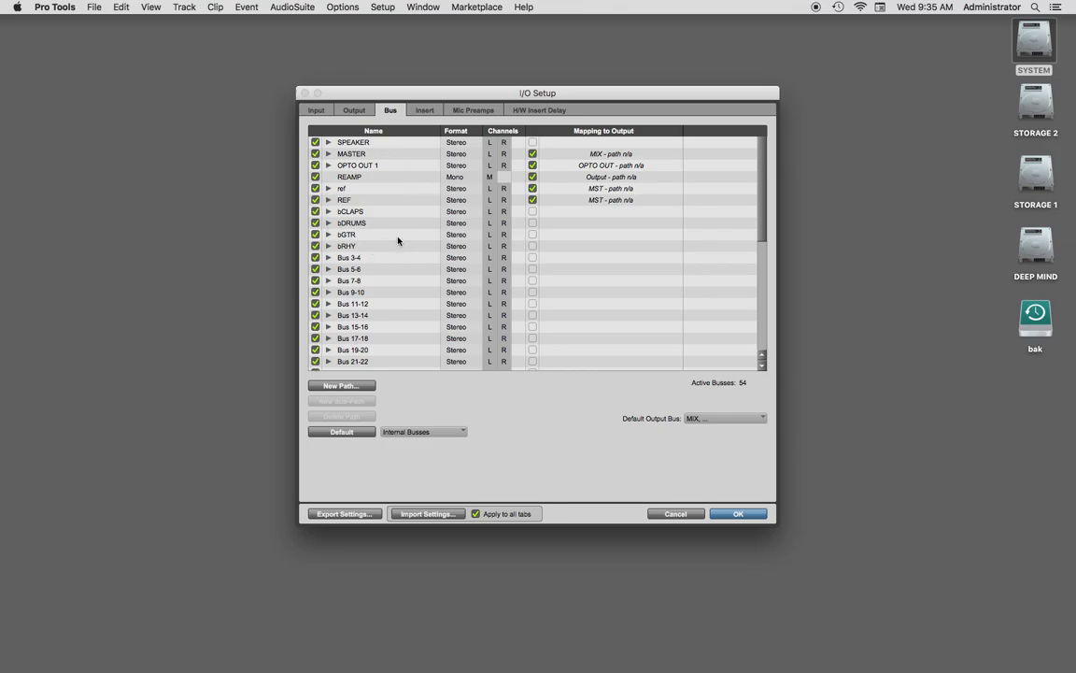
click(354, 155)
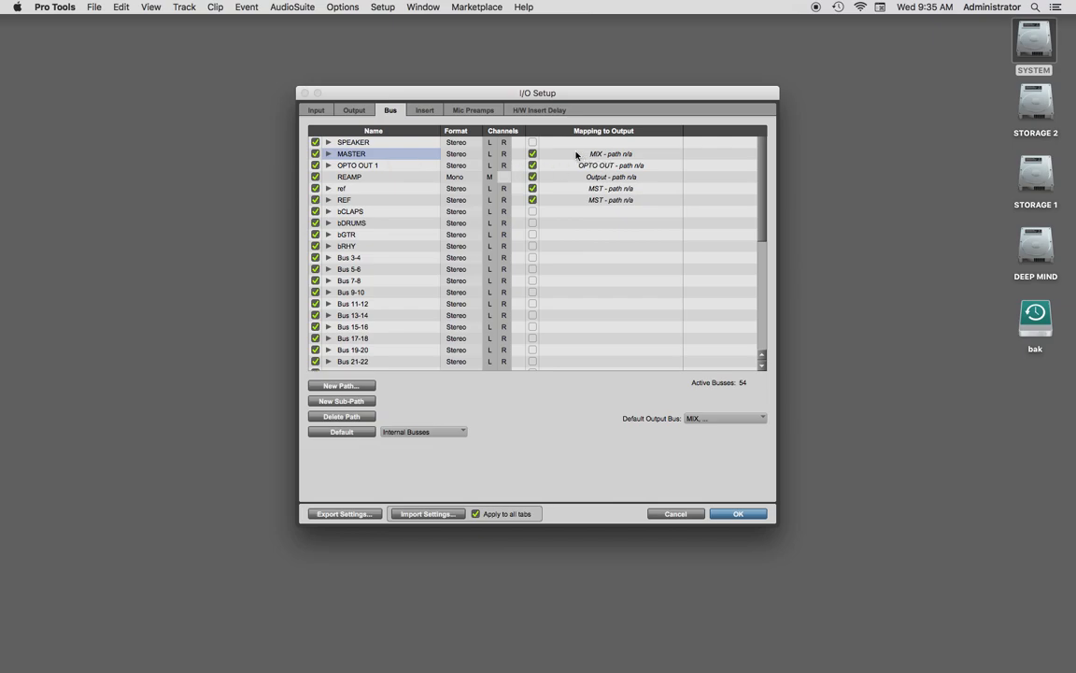
click(610, 155)
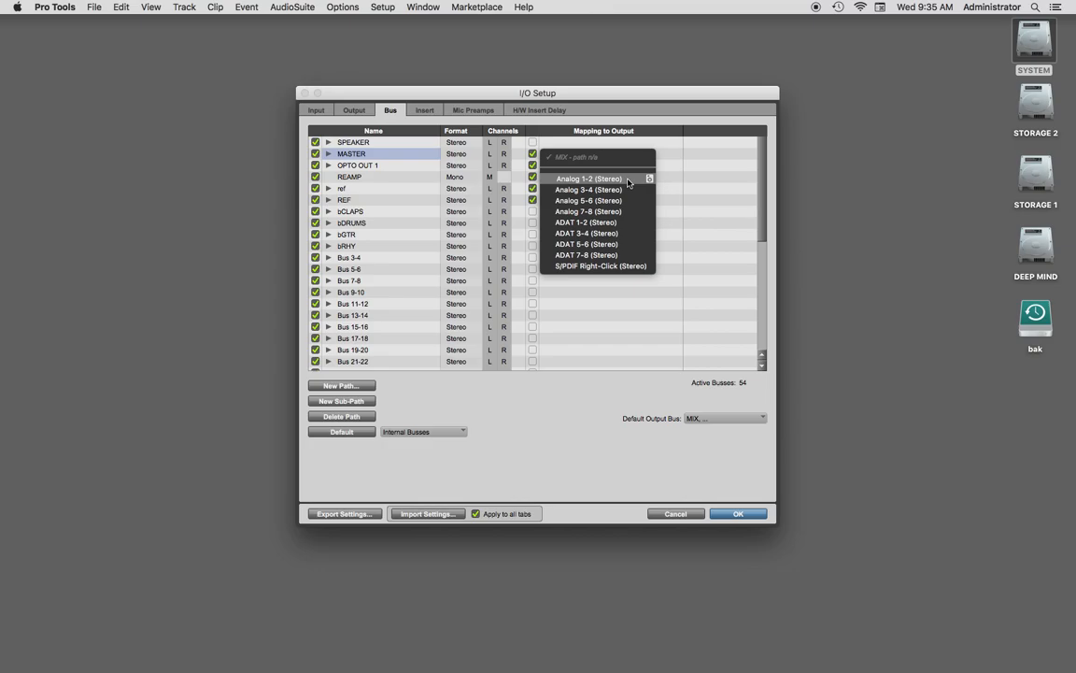
click(628, 179)
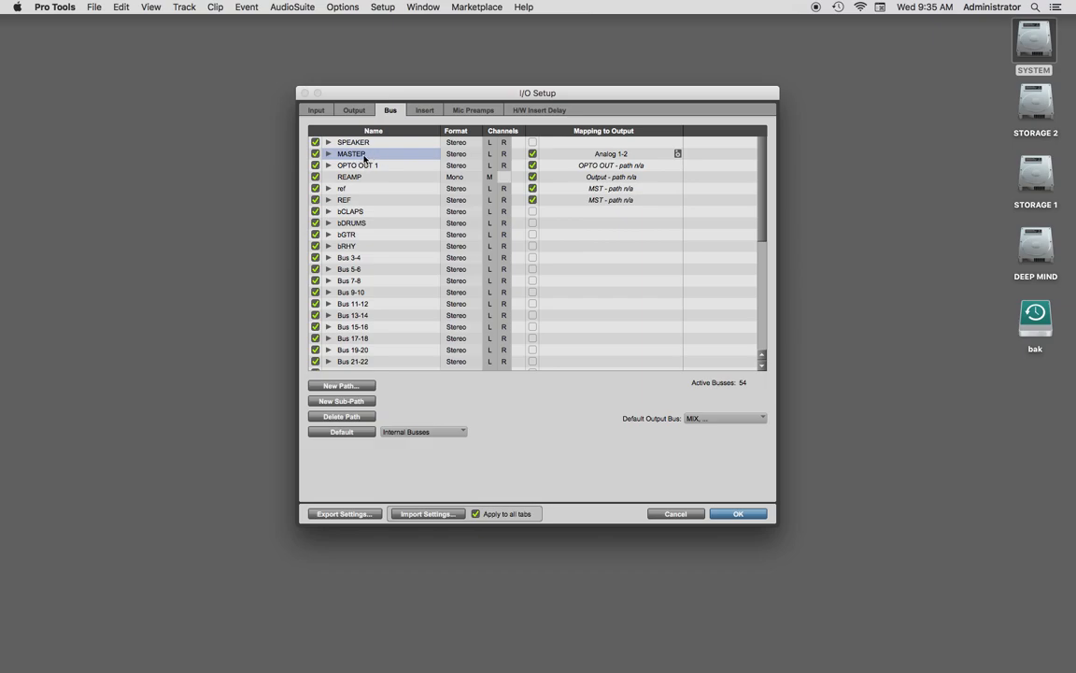
click(619, 154)
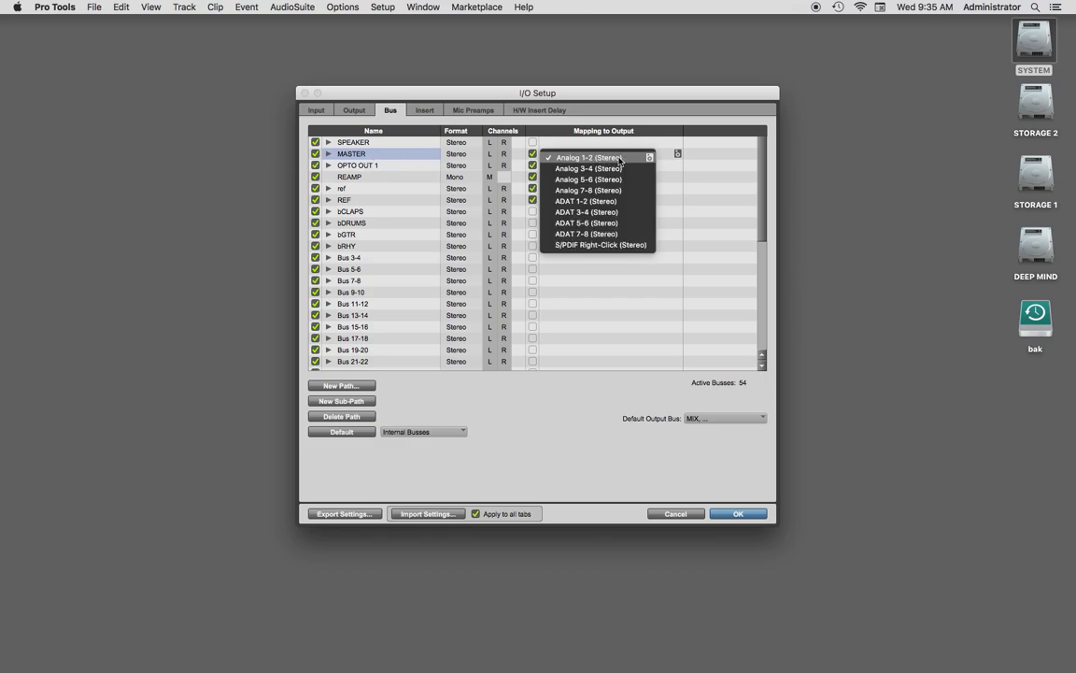
click(609, 159)
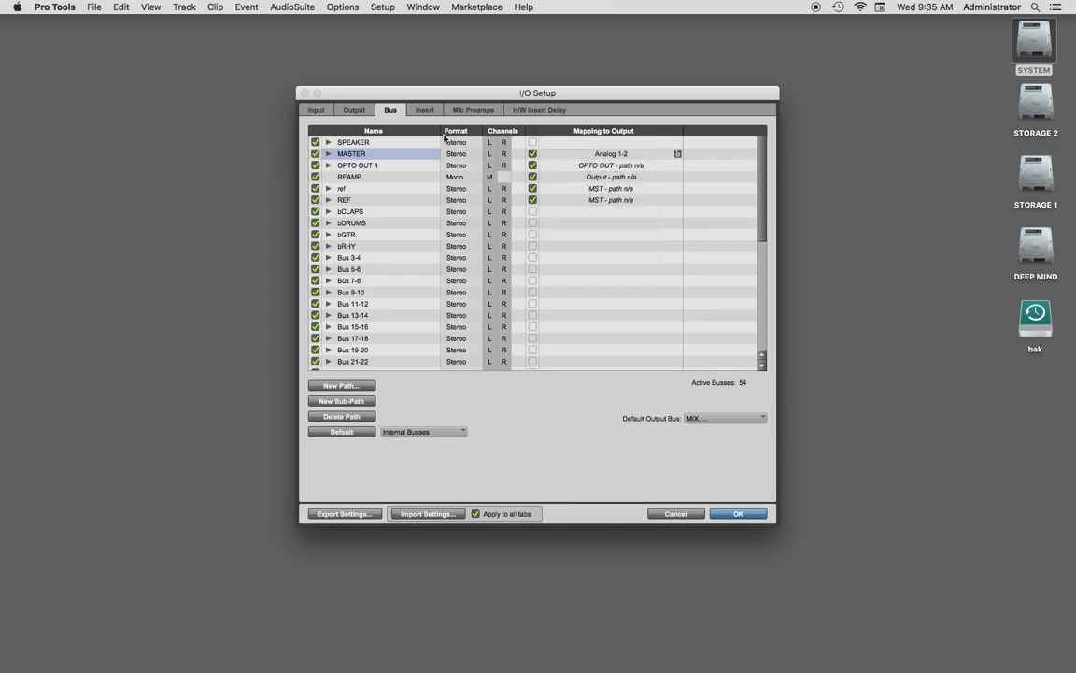
Map Bus 7-8 to the Analog 7-8 stereo output, and clear that output mapping again.
click(346, 109)
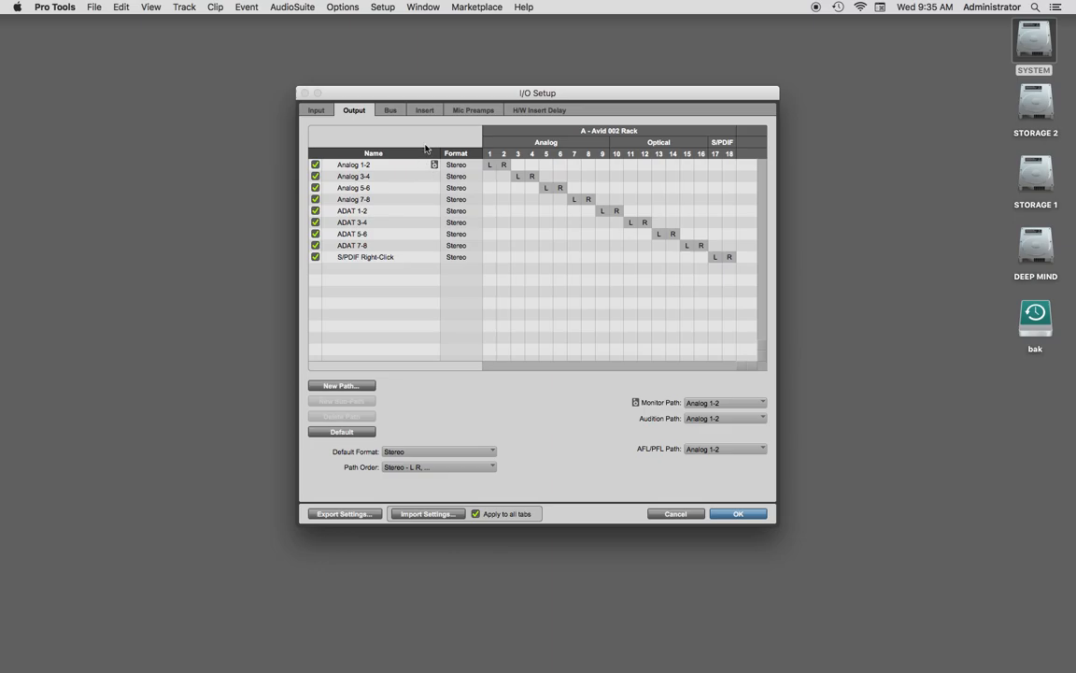
click(391, 111)
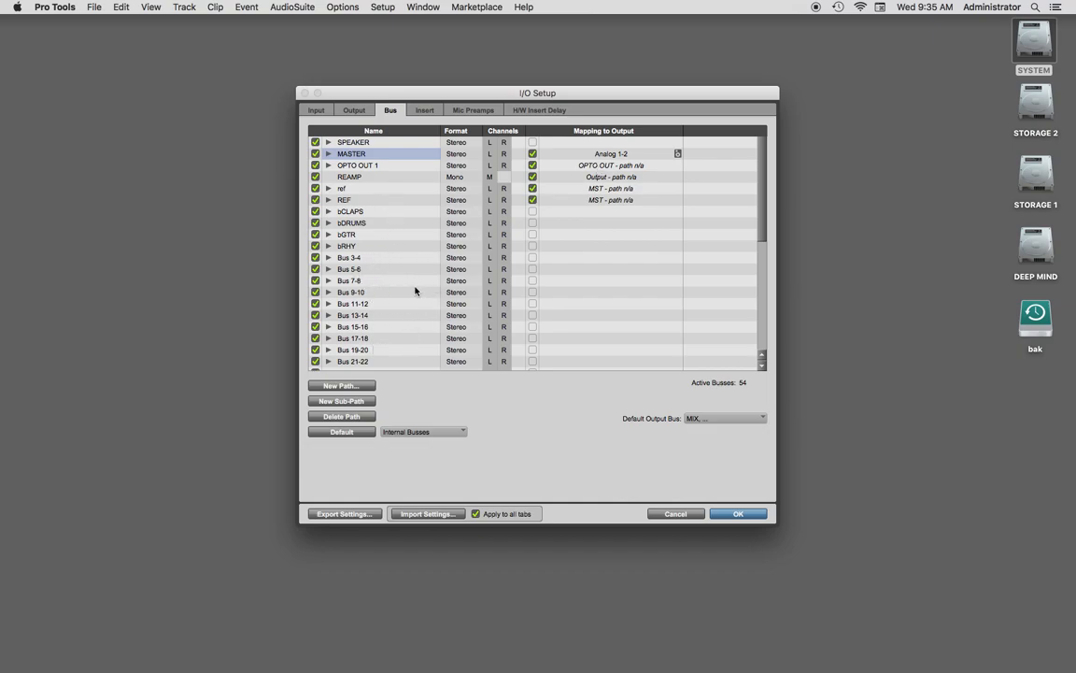
click(359, 283)
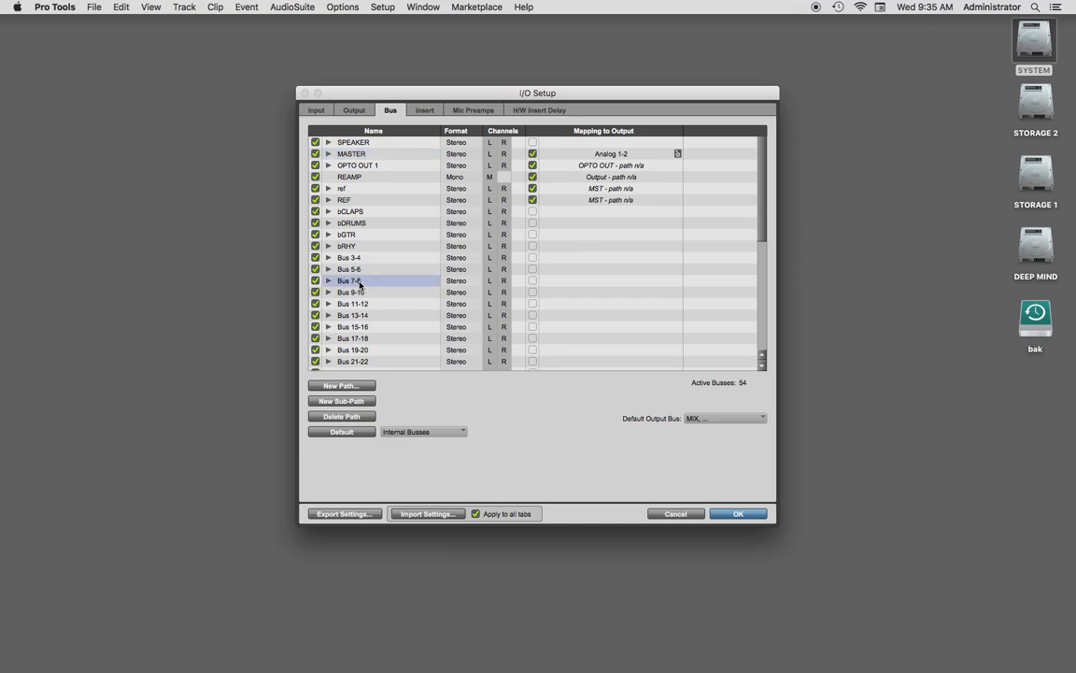
click(329, 280)
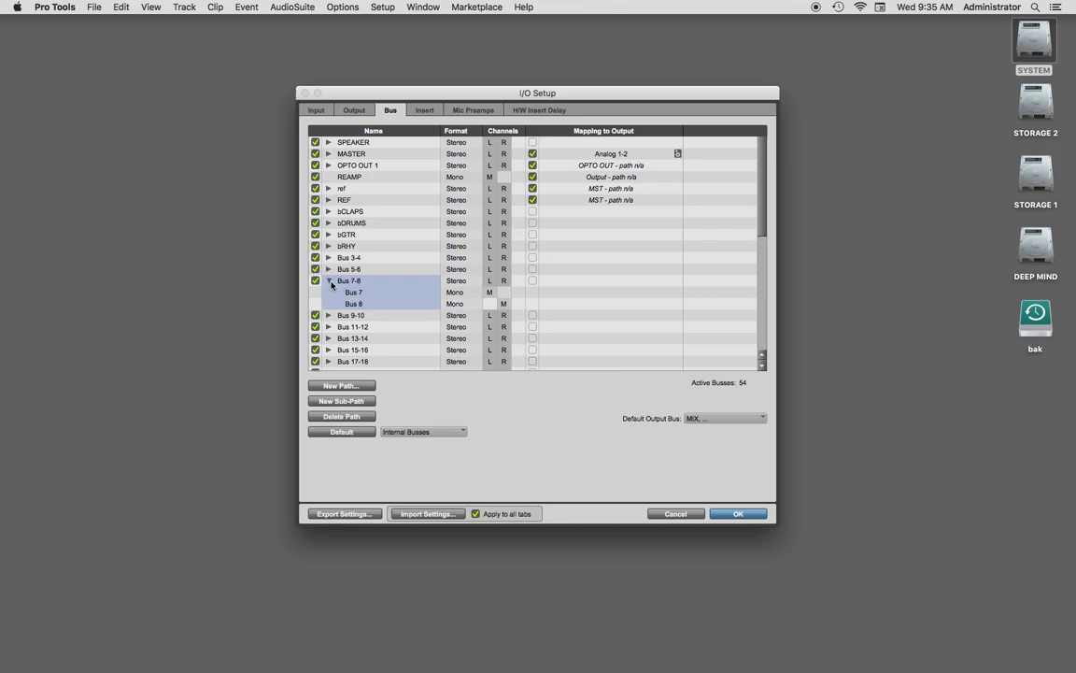
click(329, 280)
click(532, 280)
click(604, 282)
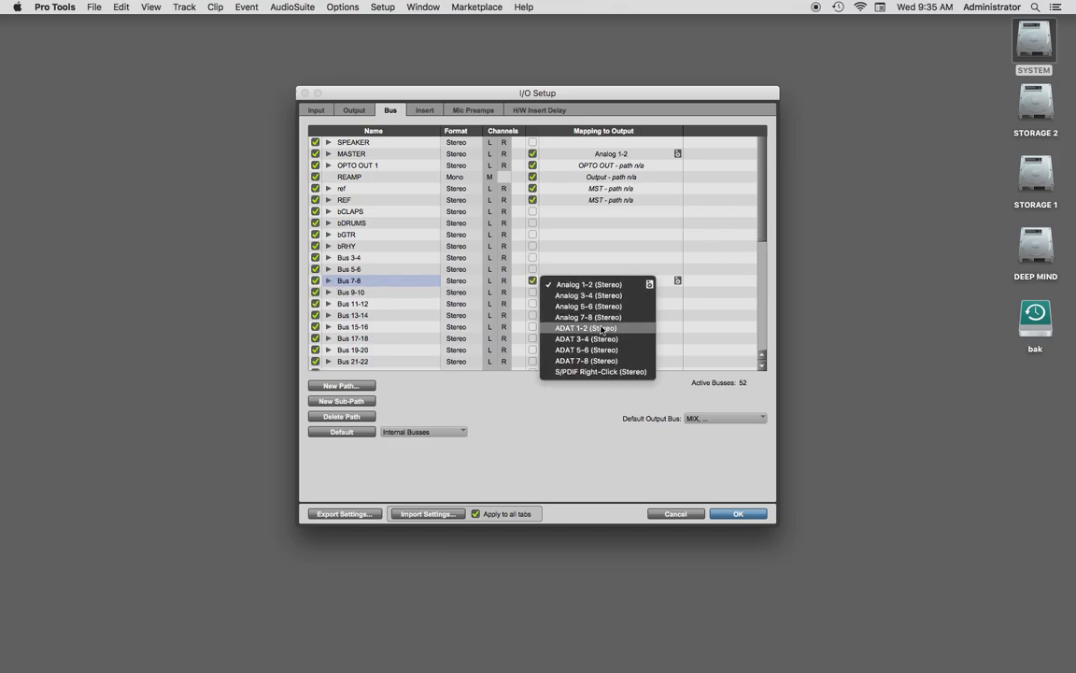
click(603, 317)
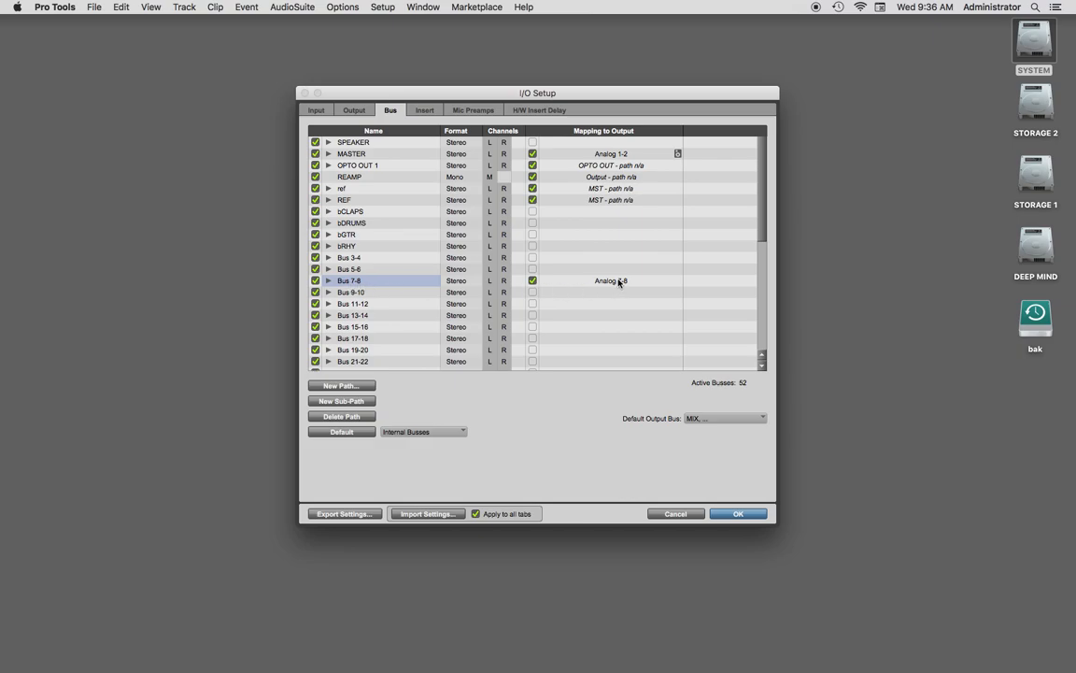
click(532, 281)
Examine the hardware insert paths and their channel assignments, selecting Analog 1-2 and the range Analog 3-4 through Analog 7-8.
click(426, 112)
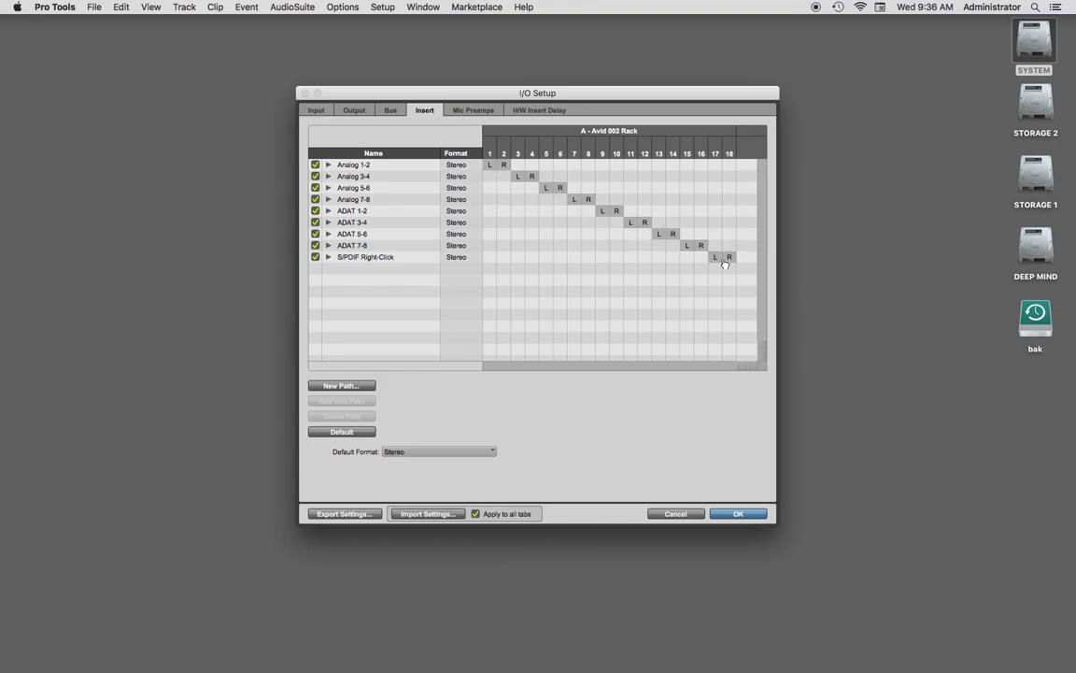
click(370, 166)
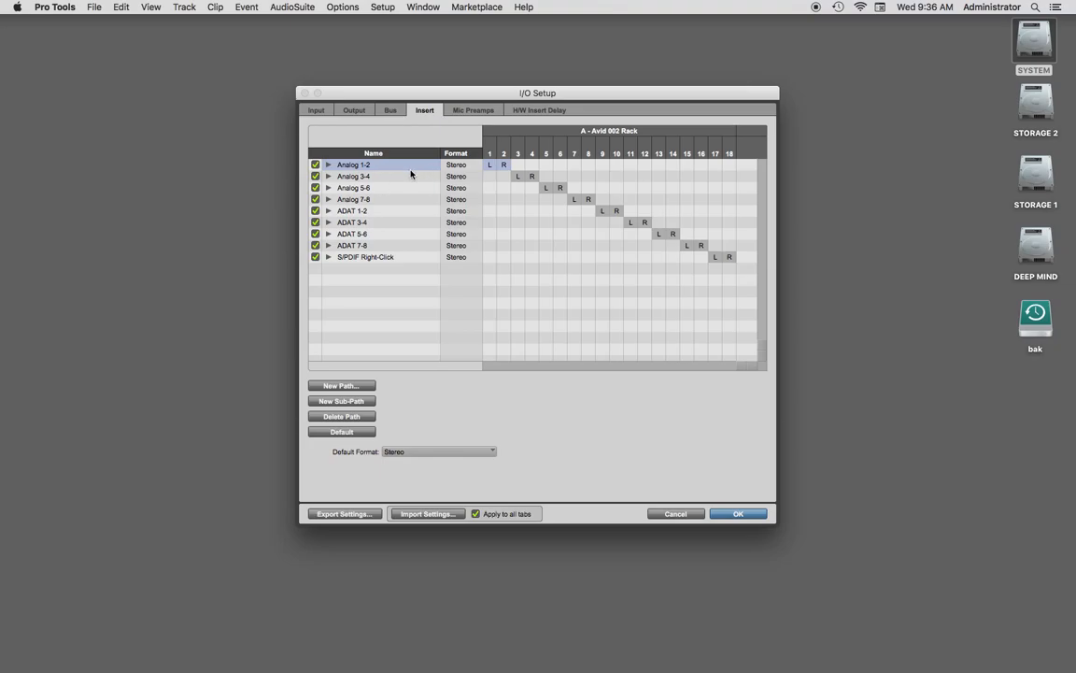
click(375, 177)
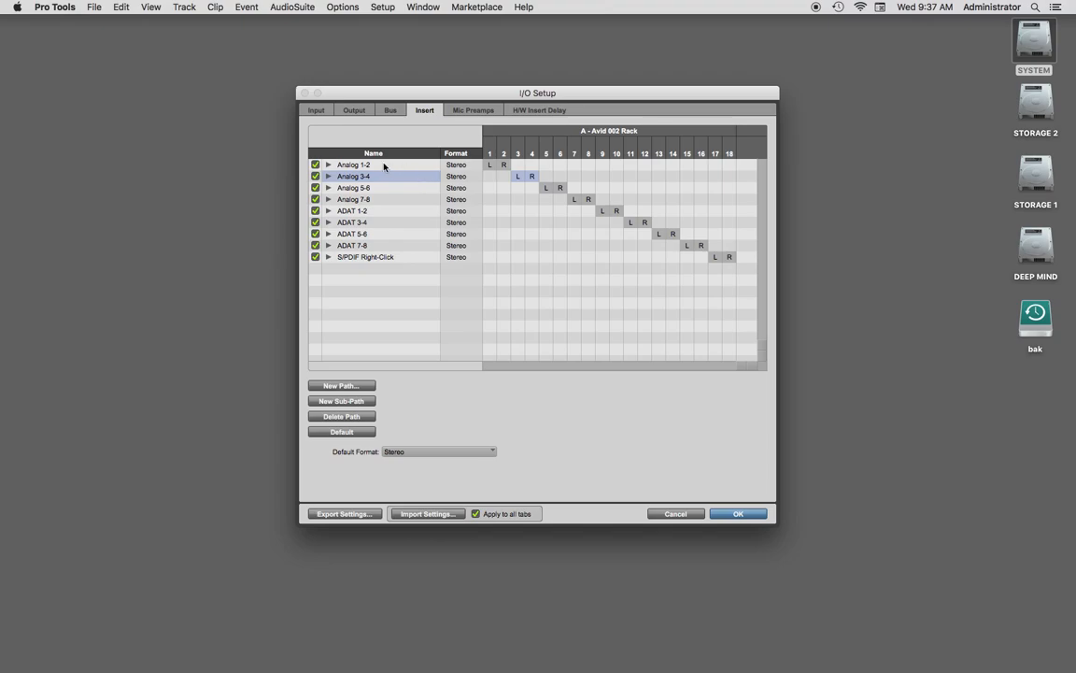
click(428, 165)
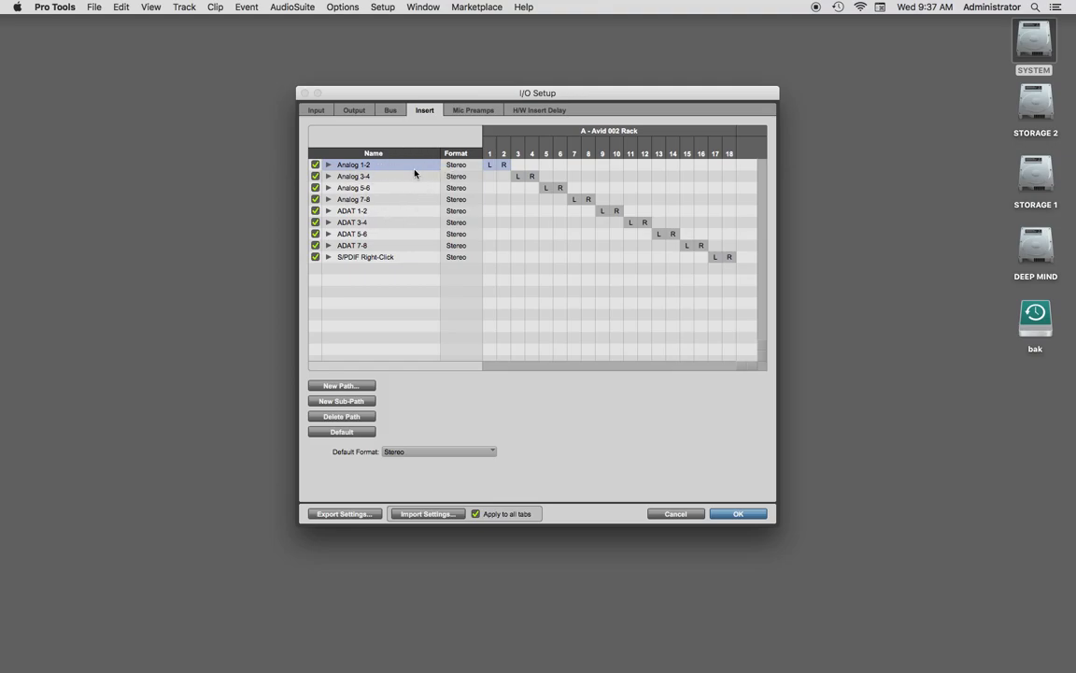
click(374, 177)
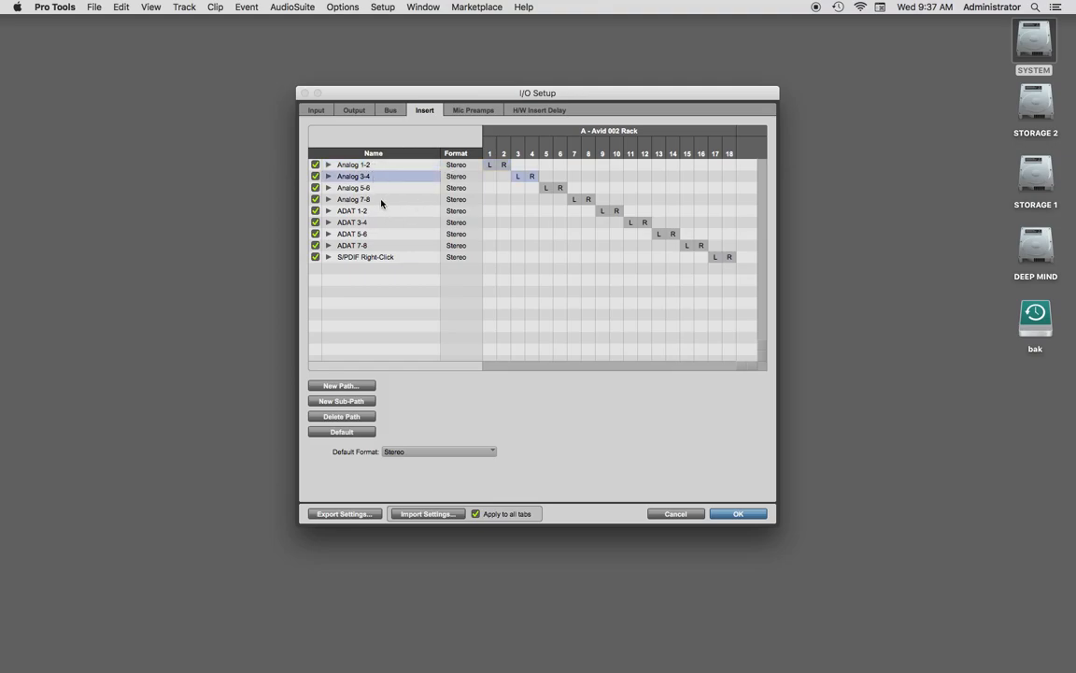
shift+click(383, 199)
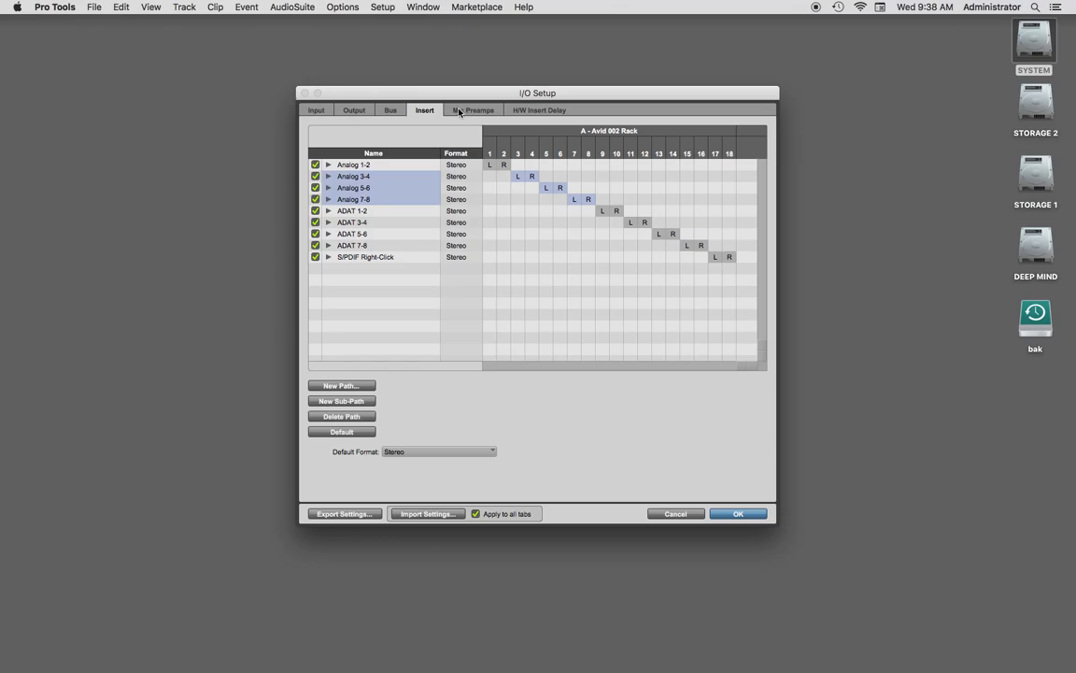
Compare the output paths, bus mappings and insert paths, and select the S/PDIF Right-Click insert path.
click(355, 110)
click(390, 110)
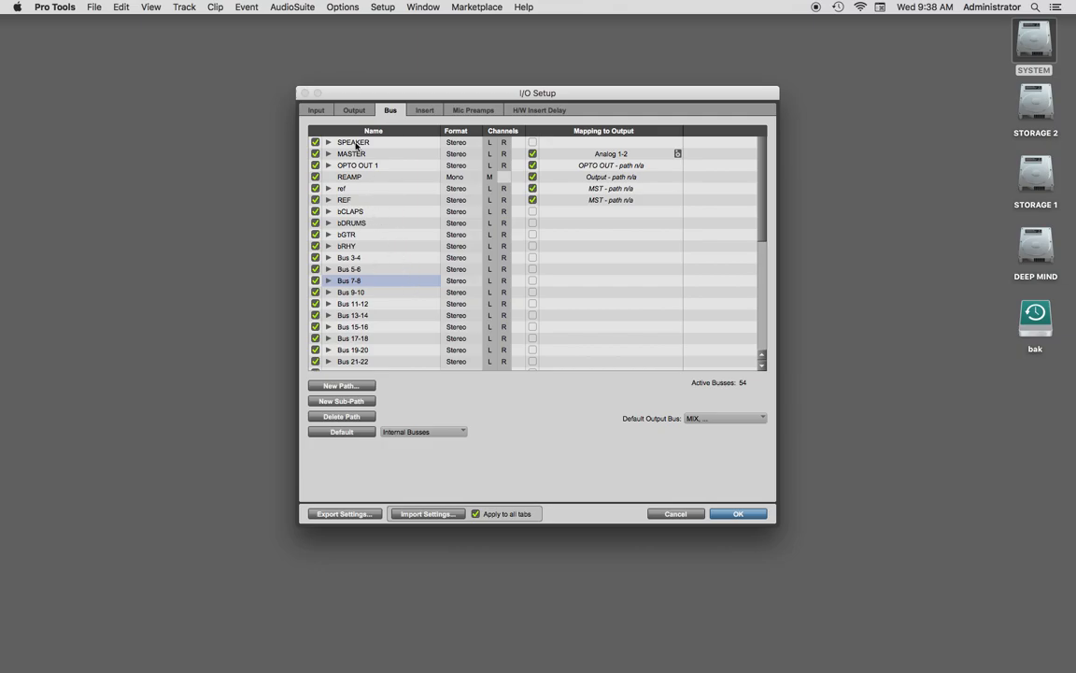
click(356, 111)
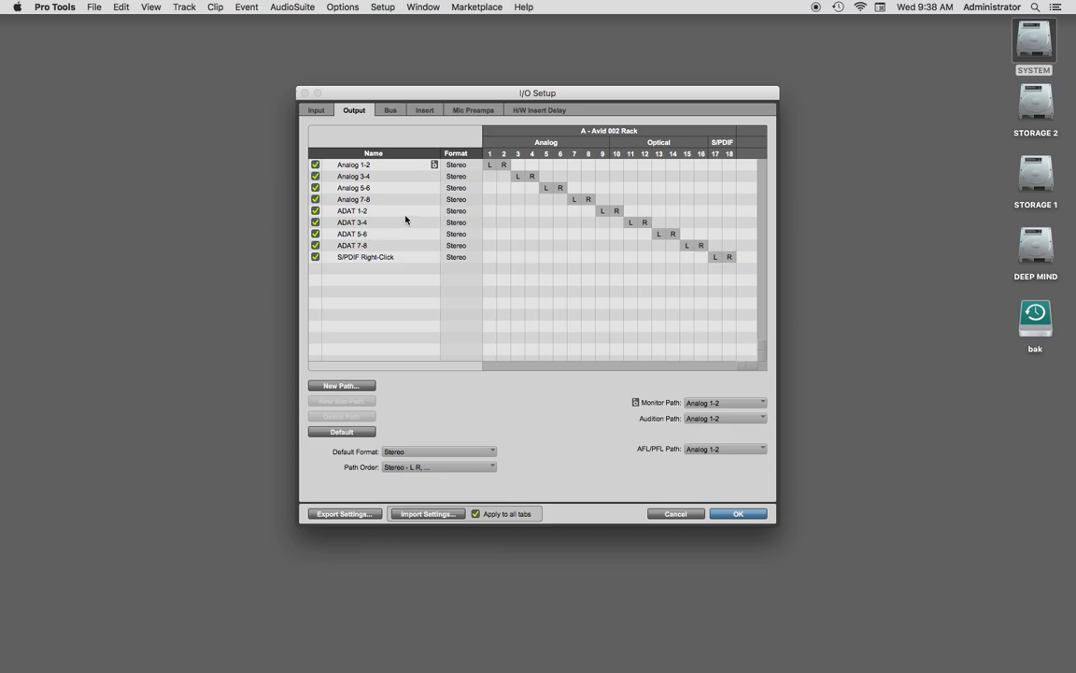
click(393, 111)
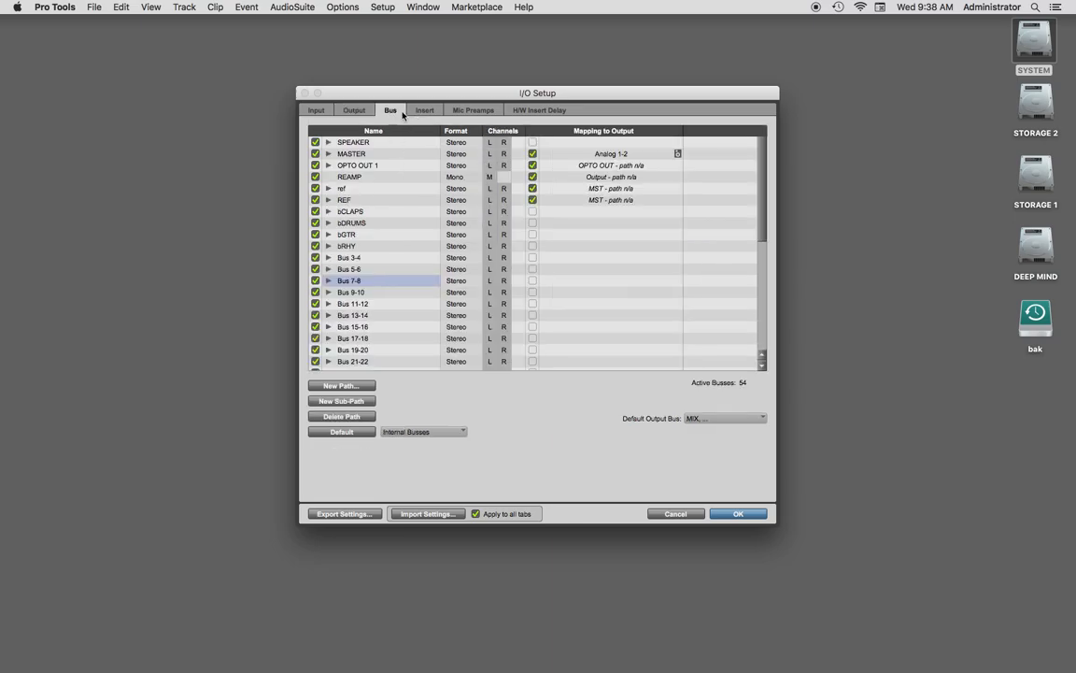
click(422, 112)
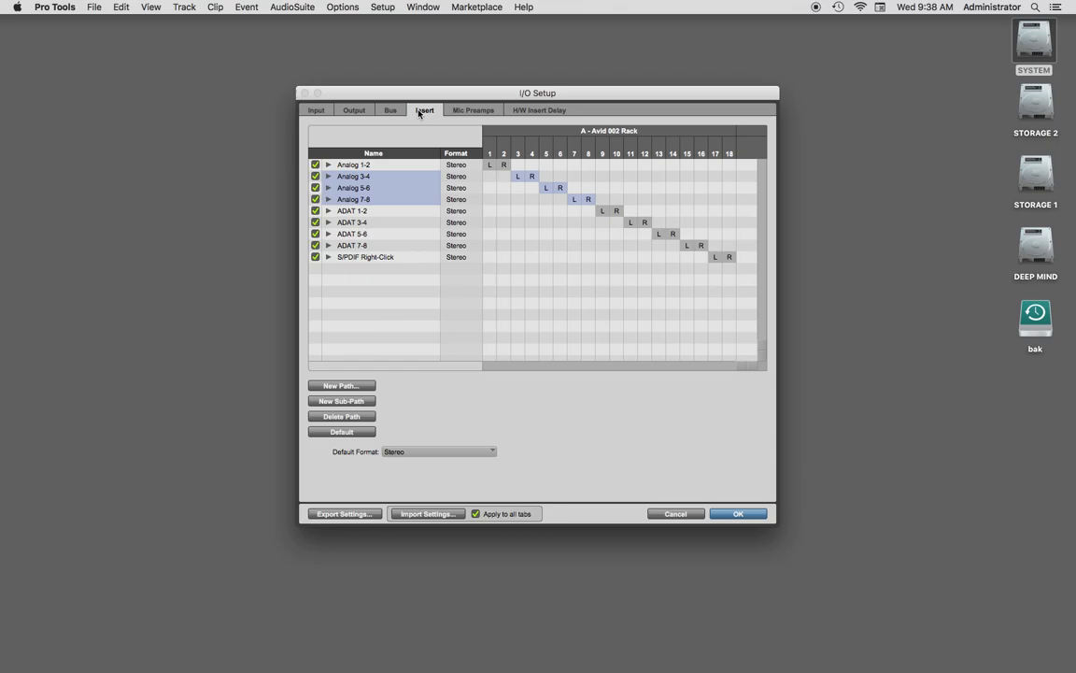
click(406, 258)
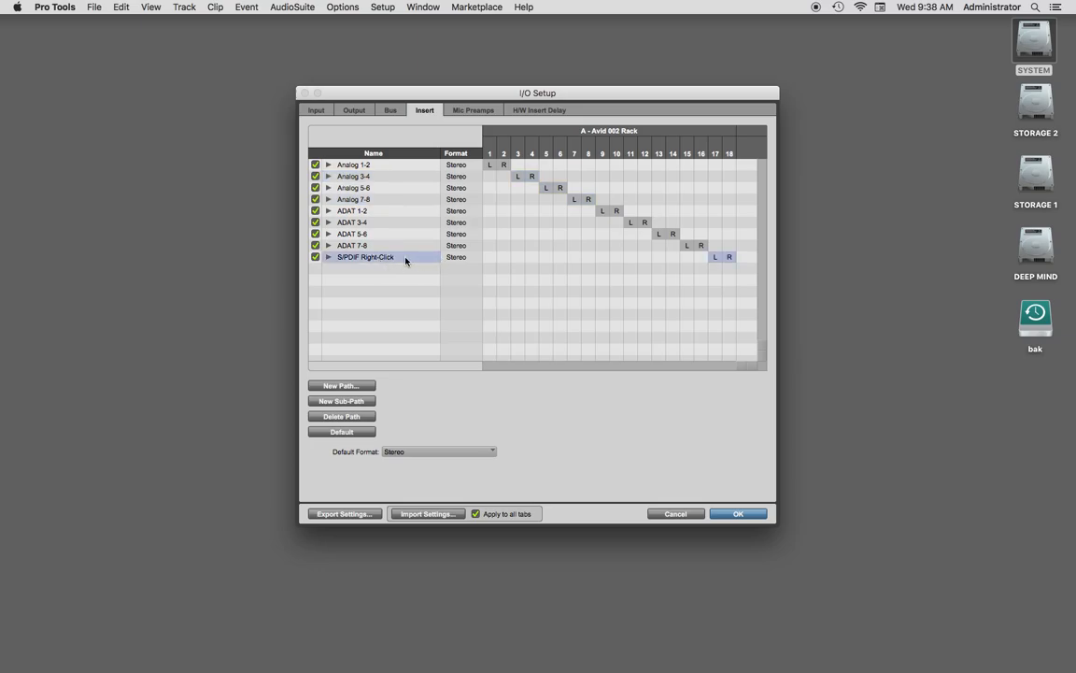